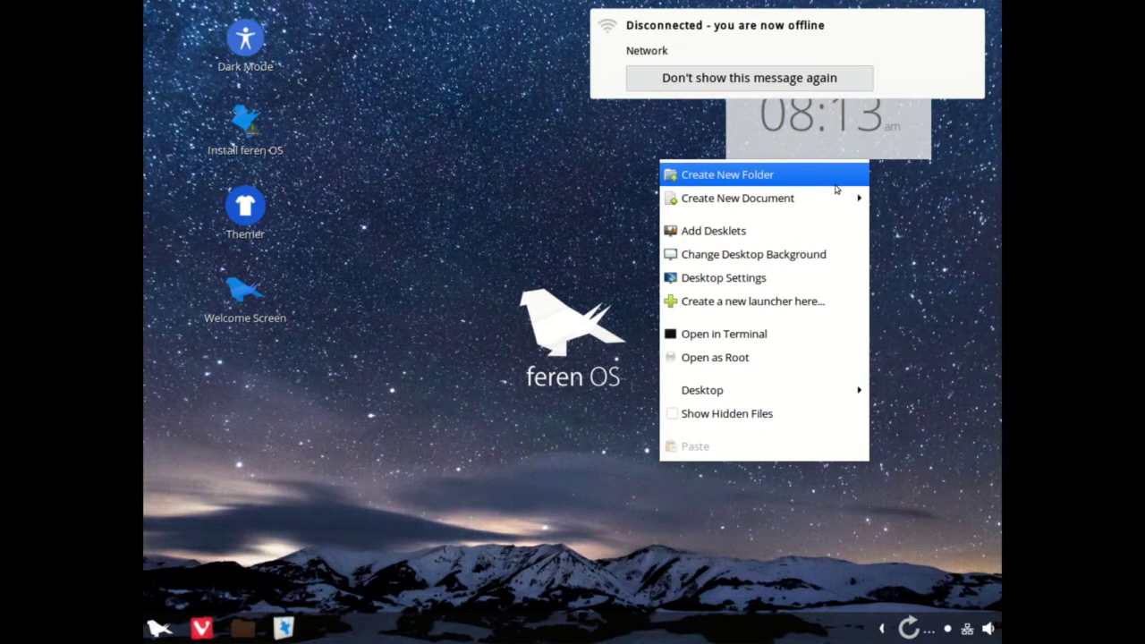
Look through the desktop's context options, view the desktop icon choices in Desktop Settings, and close the window.
mouse_move(829, 206)
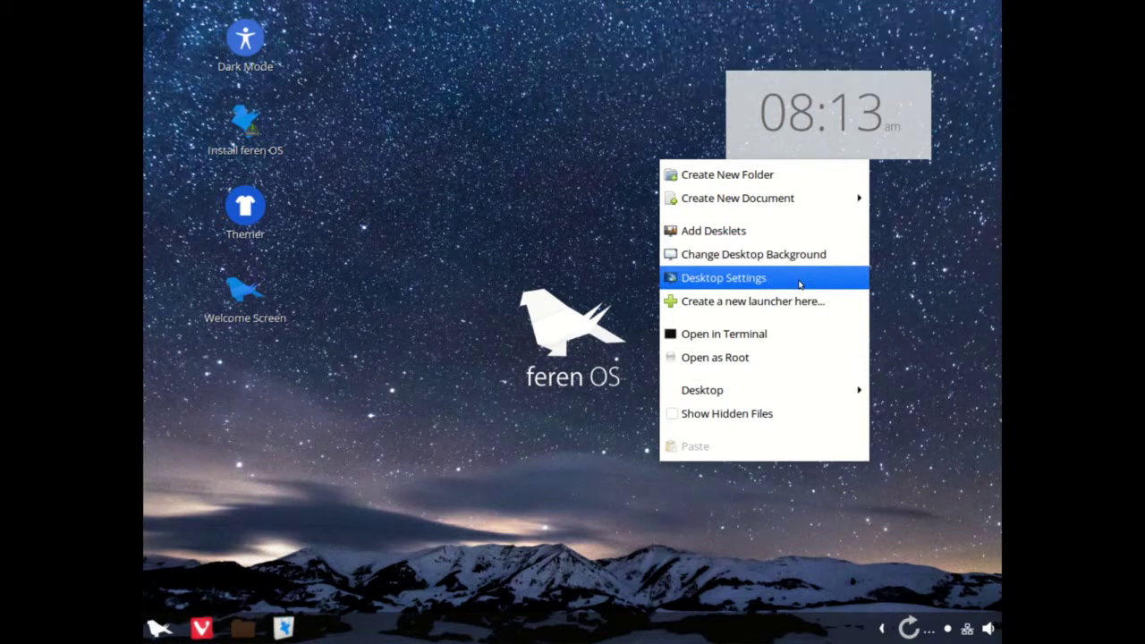
mouse_move(789, 393)
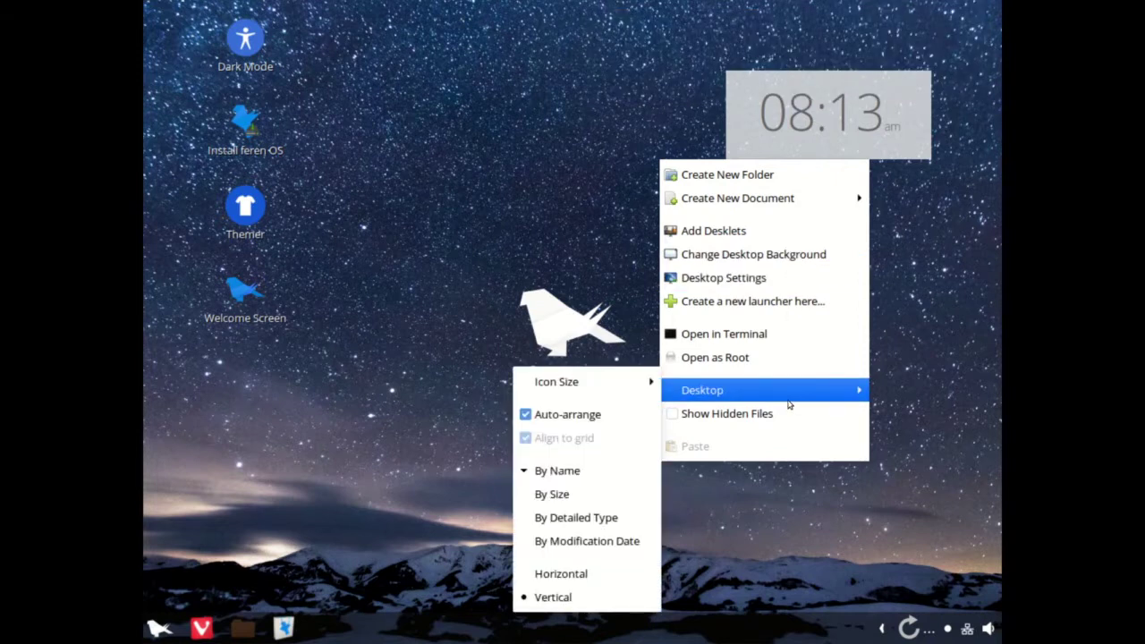
click(788, 286)
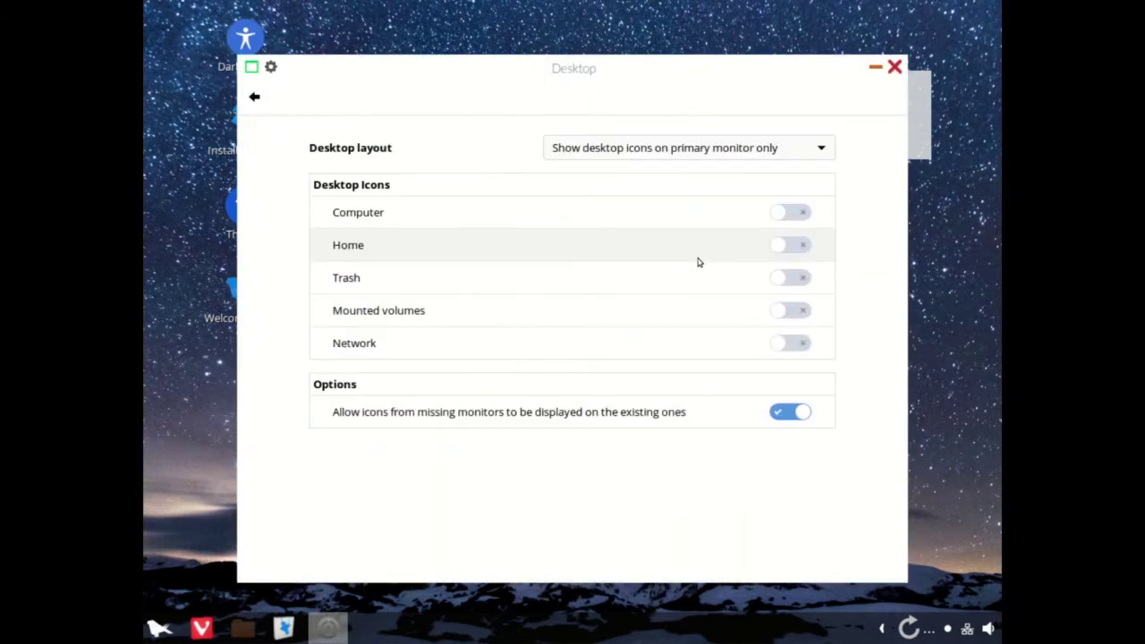
click(894, 68)
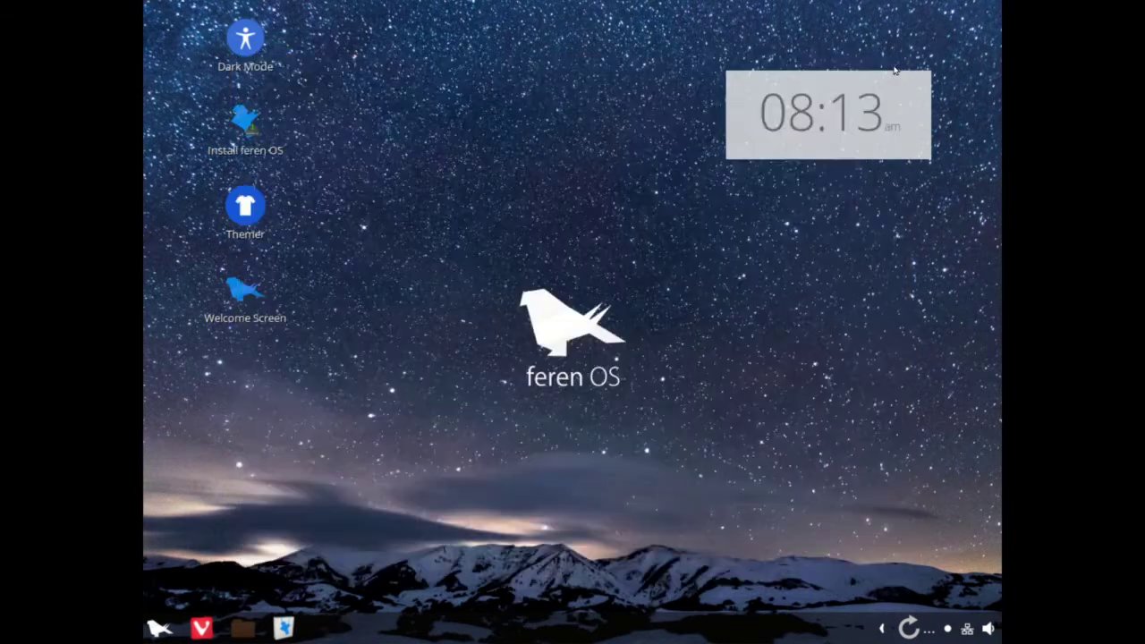
Check the weather applet's forecast popup and the Notifications applet among the hidden tray items.
click(936, 632)
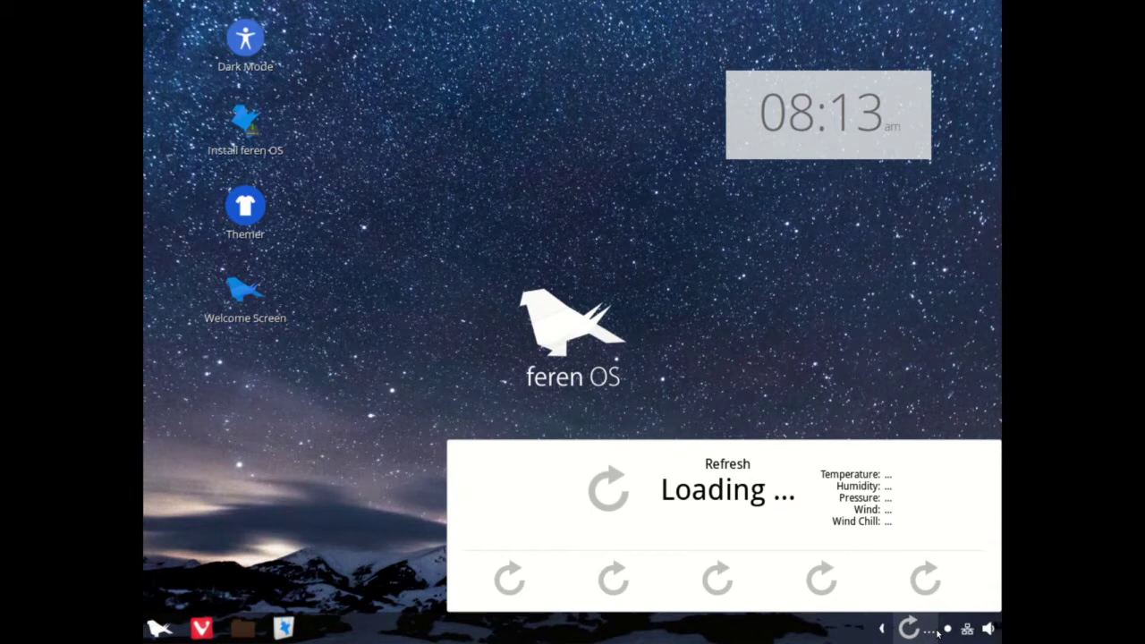
click(936, 634)
click(882, 629)
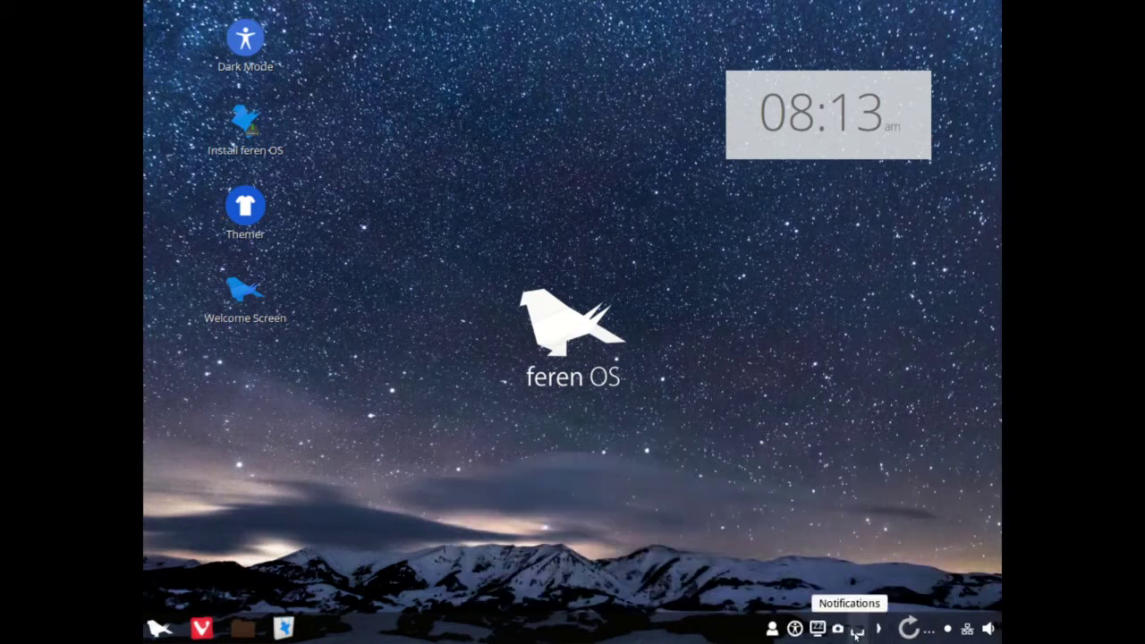
click(856, 634)
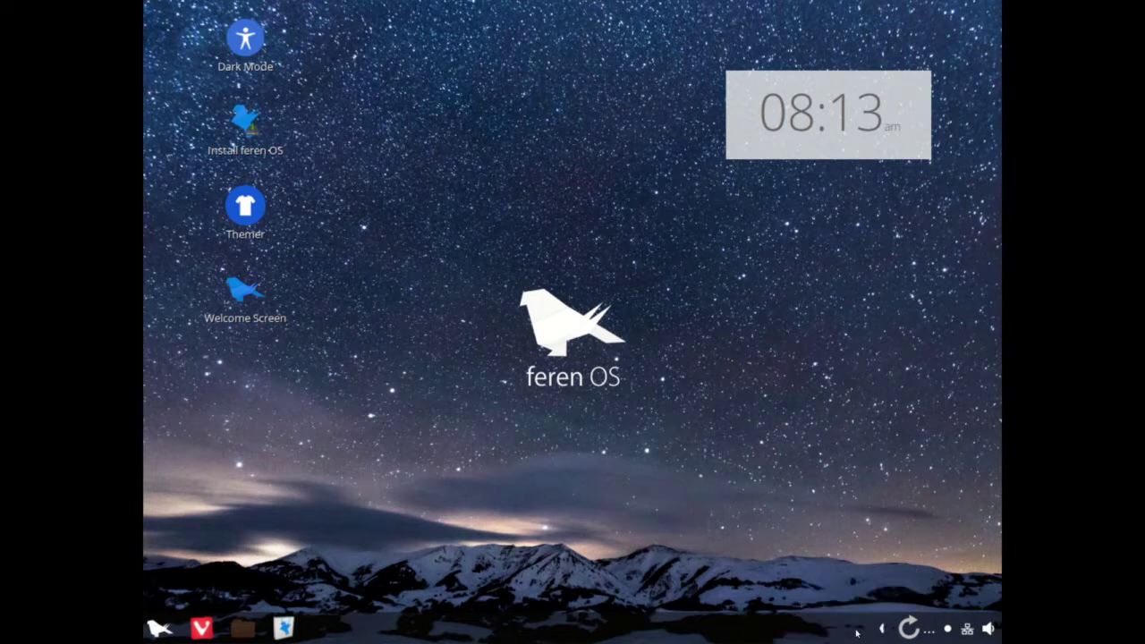
Reveal the hidden tray applets and examine the screenshot applet's Whole Screen delay and Record Screencast options.
click(881, 629)
click(839, 631)
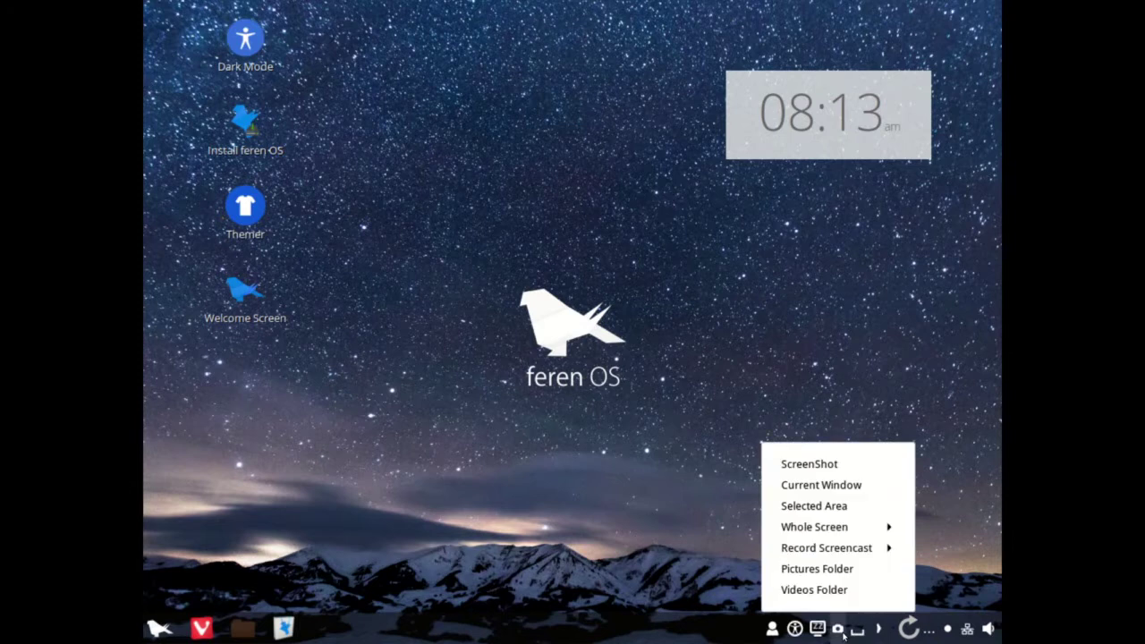
click(855, 527)
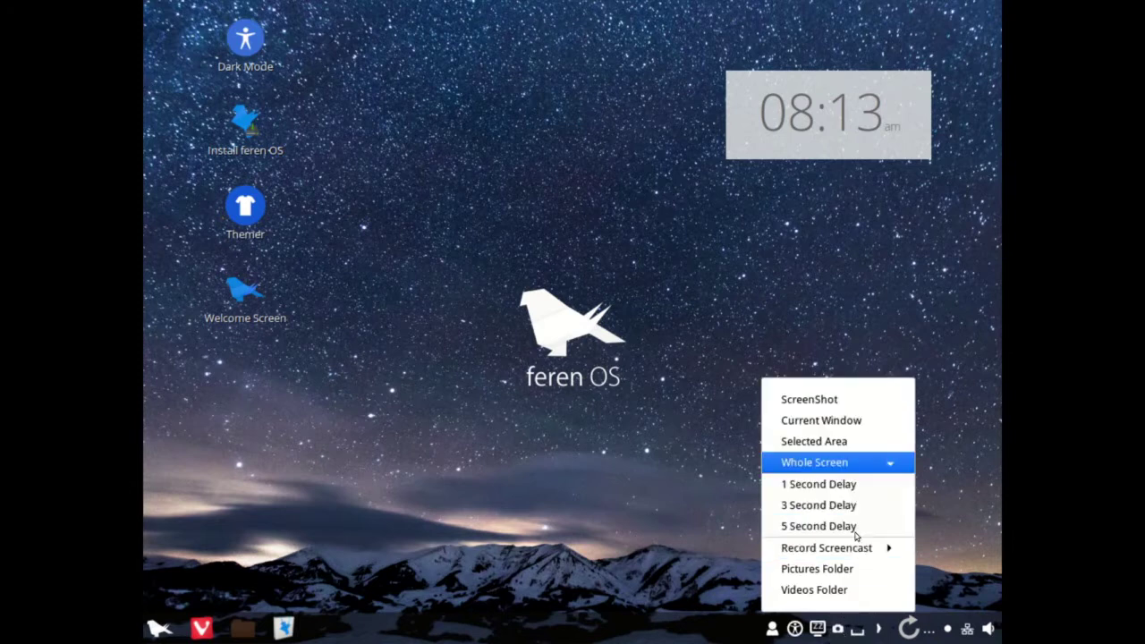
click(855, 547)
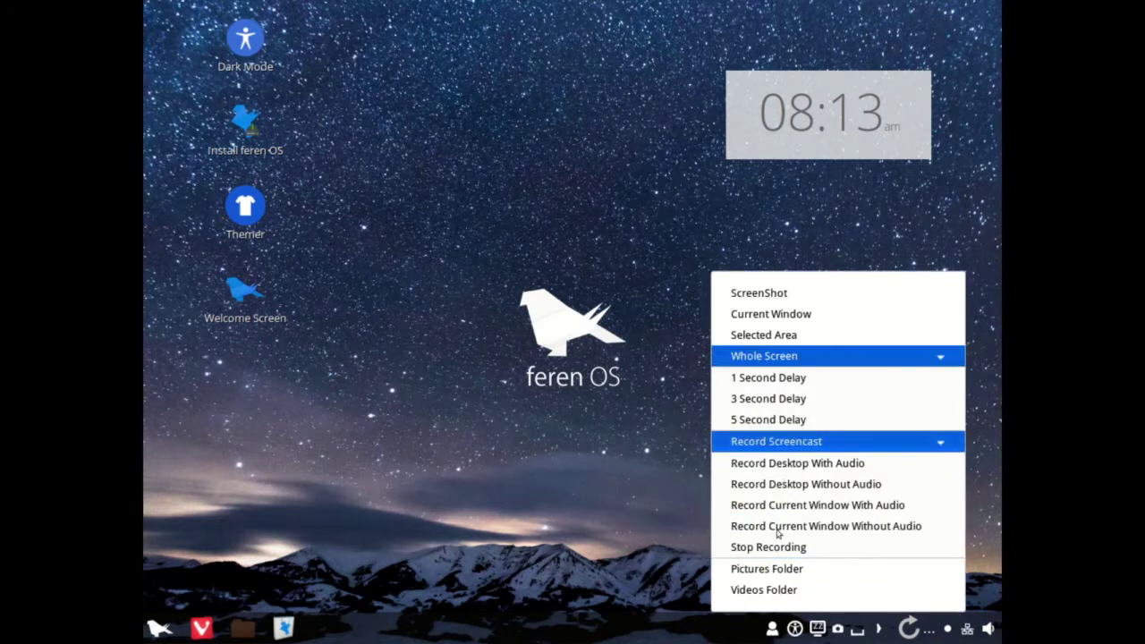
click(679, 521)
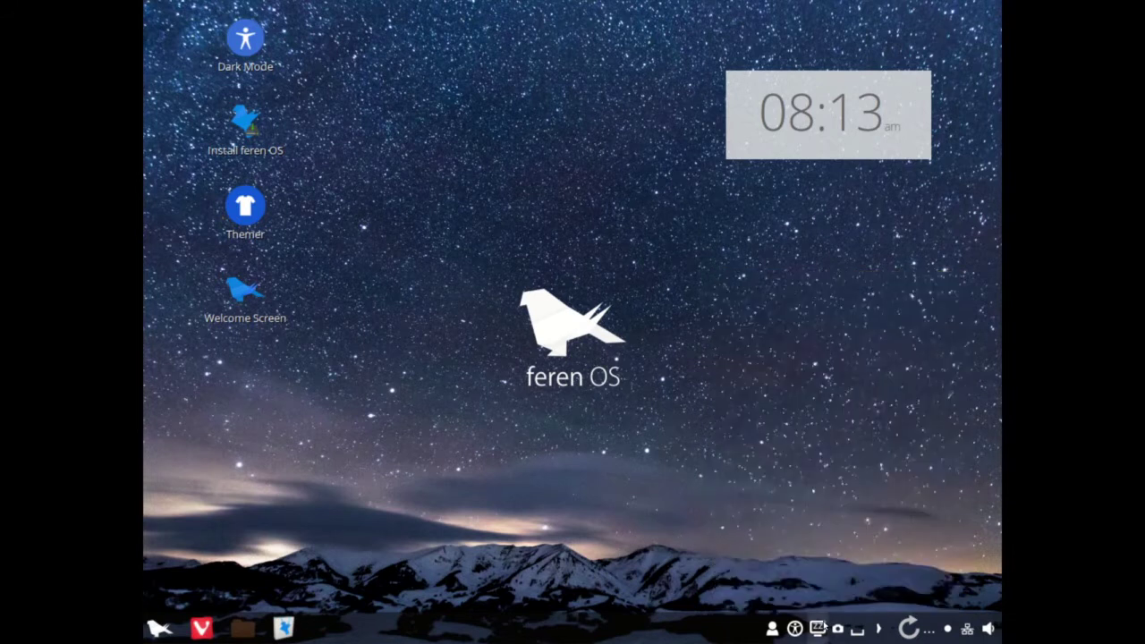
View the power management and notifications toggles and the accessibility applet's options in the tray.
click(820, 628)
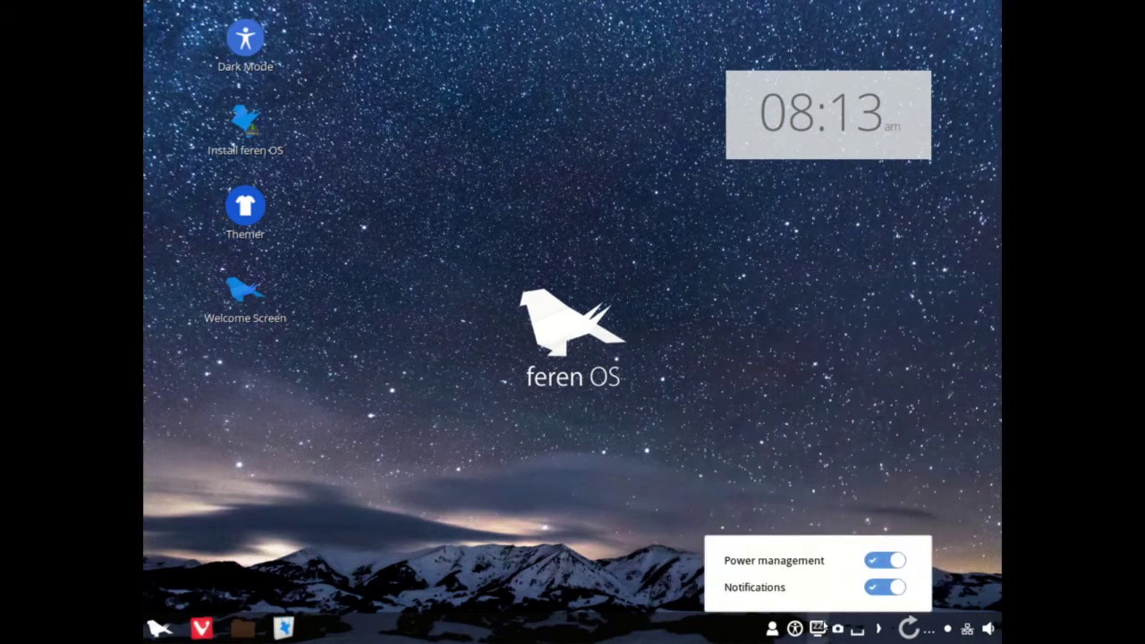
click(666, 579)
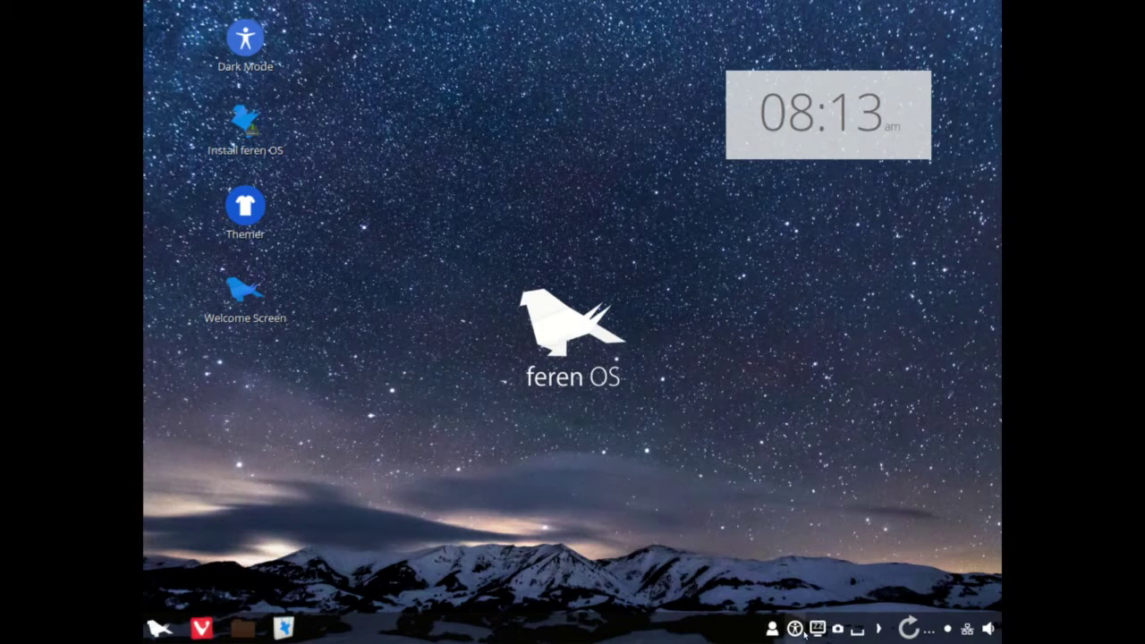
click(794, 628)
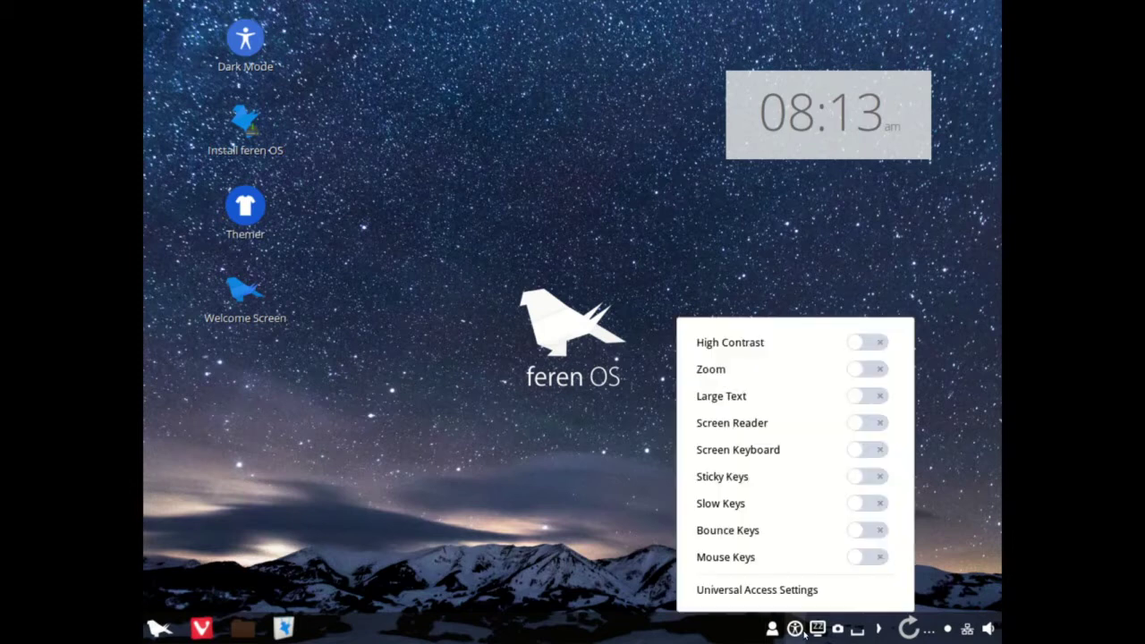
click(643, 566)
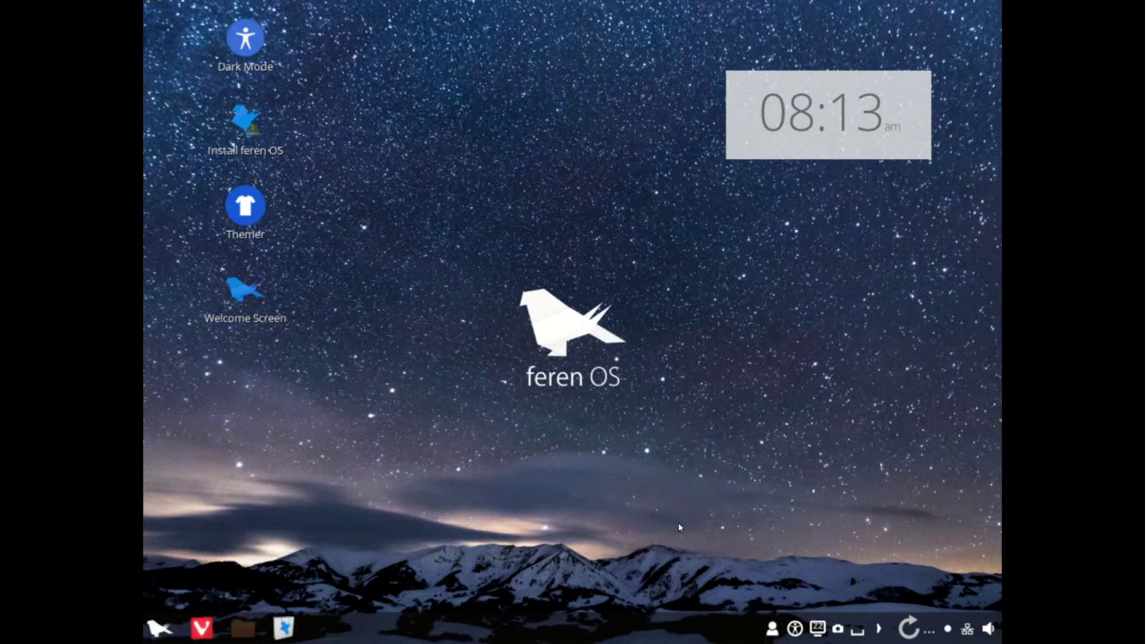
Check the weather popup again and review the Panel settings window, closing both.
click(923, 634)
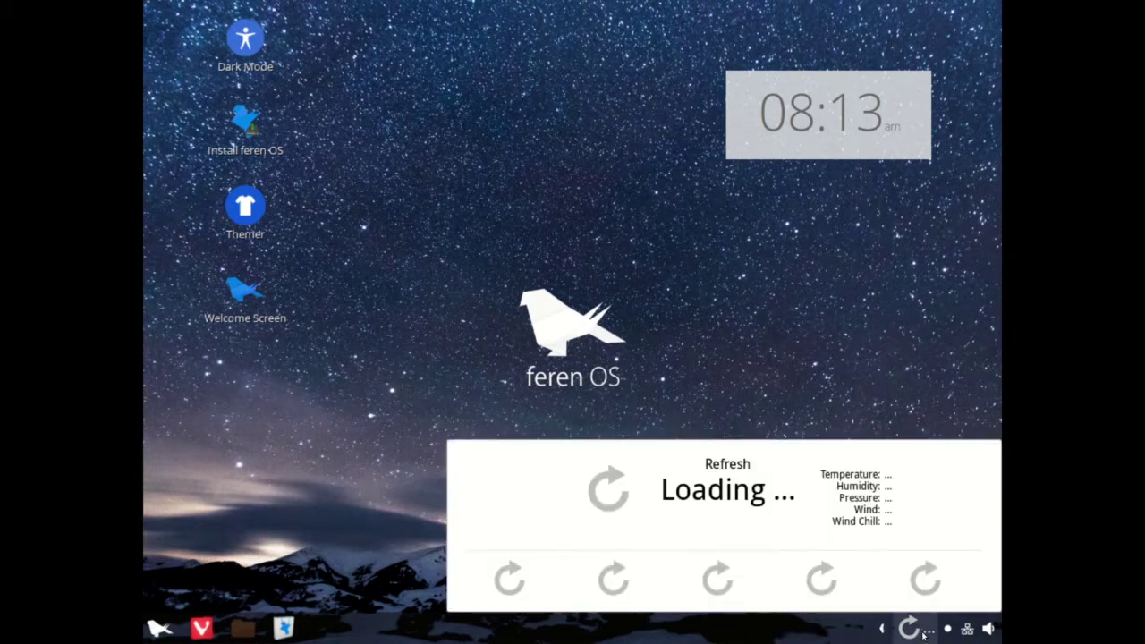
click(923, 634)
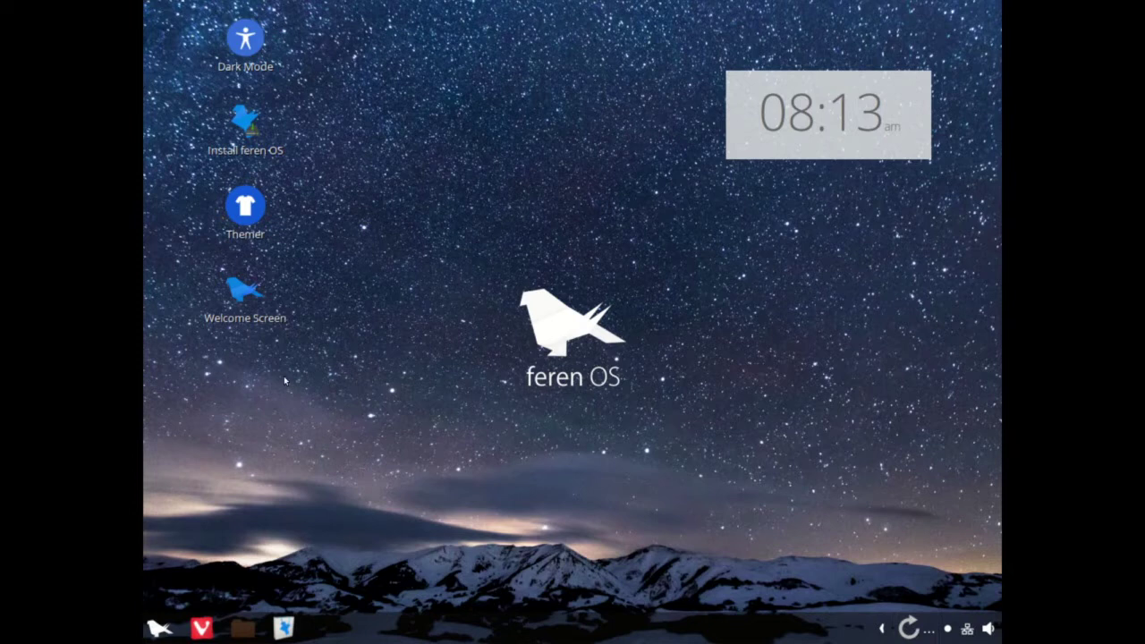
right_click(475, 629)
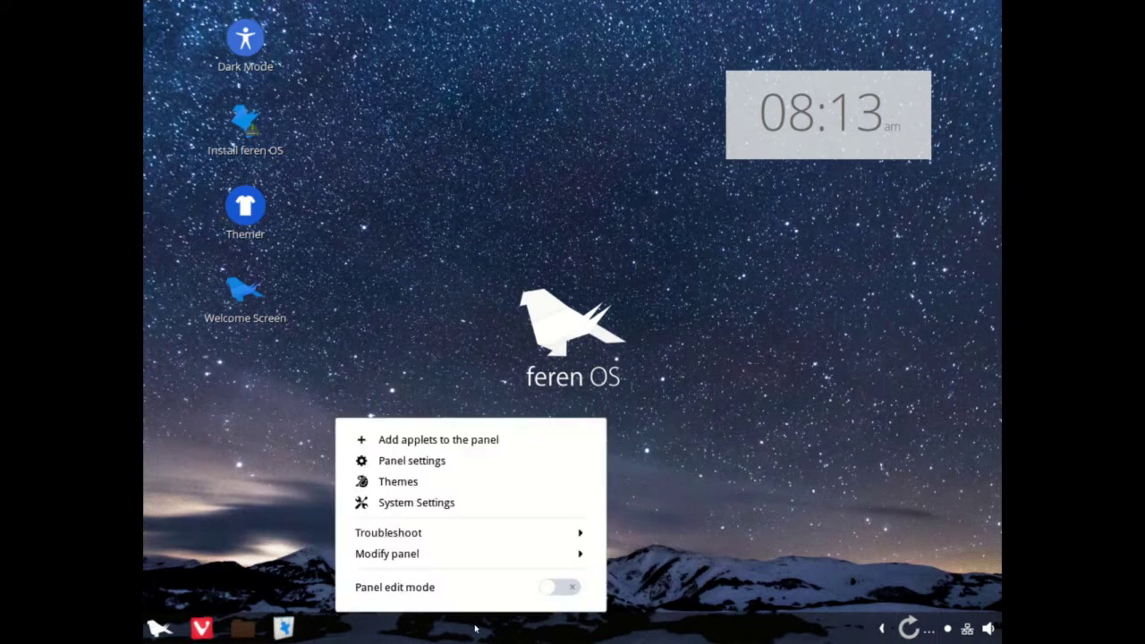
click(500, 460)
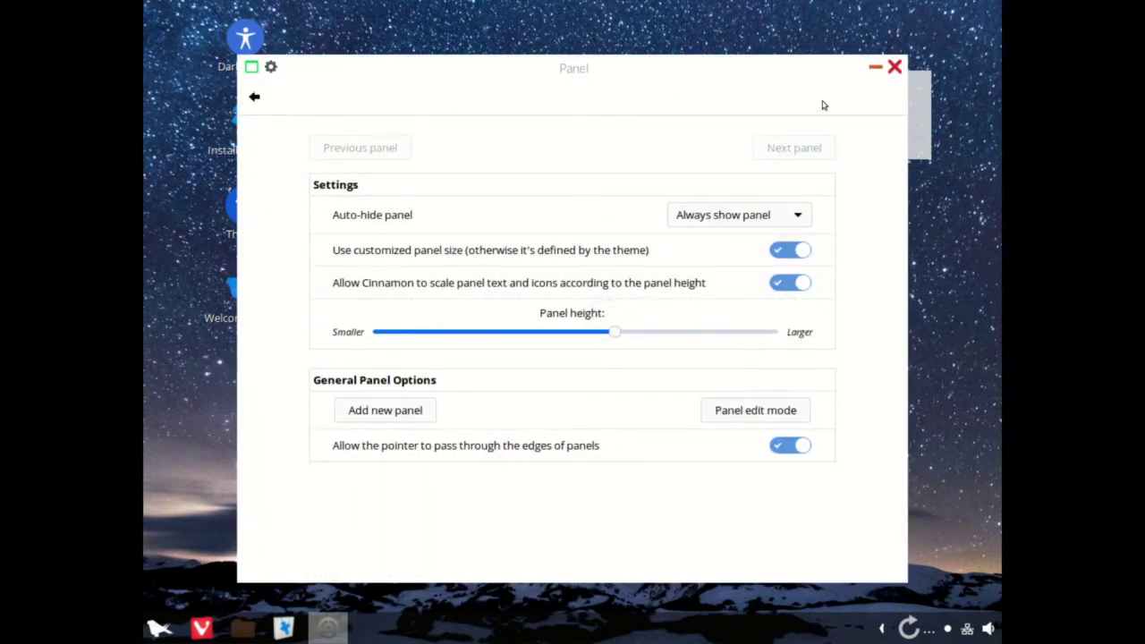
click(895, 67)
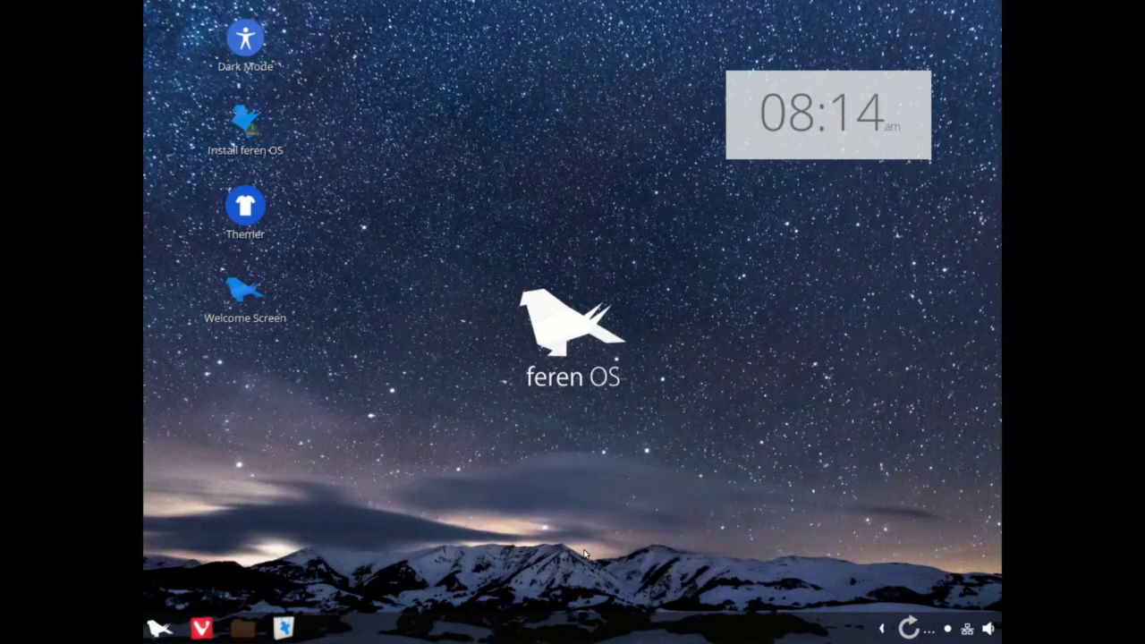
Examine the Troubleshoot and Modify panel options available for the desktop panel.
right_click(569, 614)
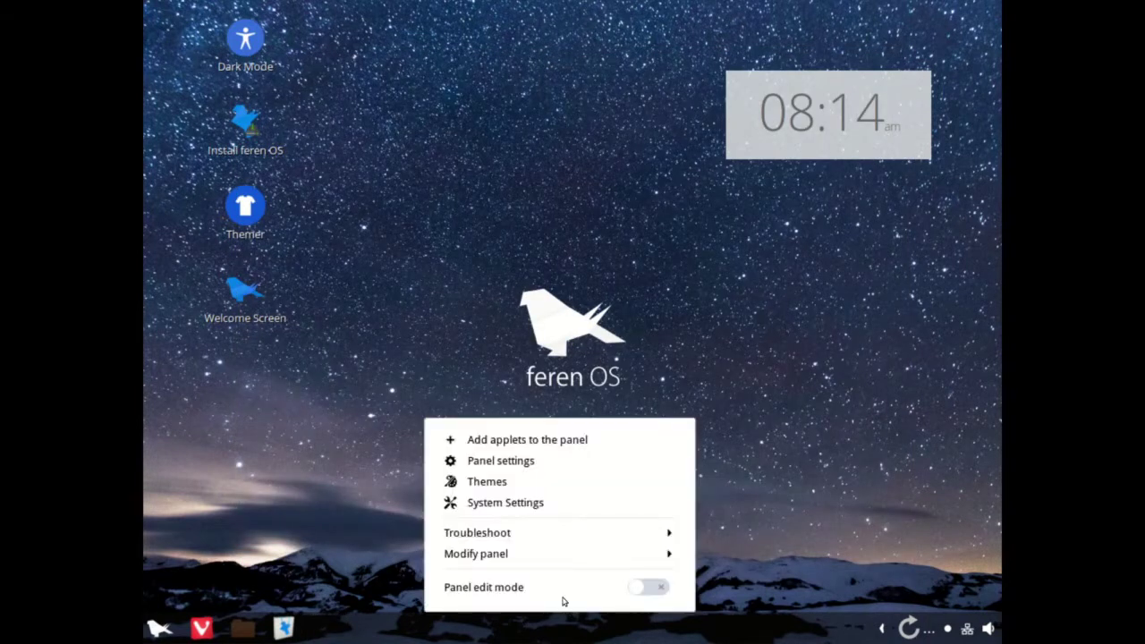
click(564, 534)
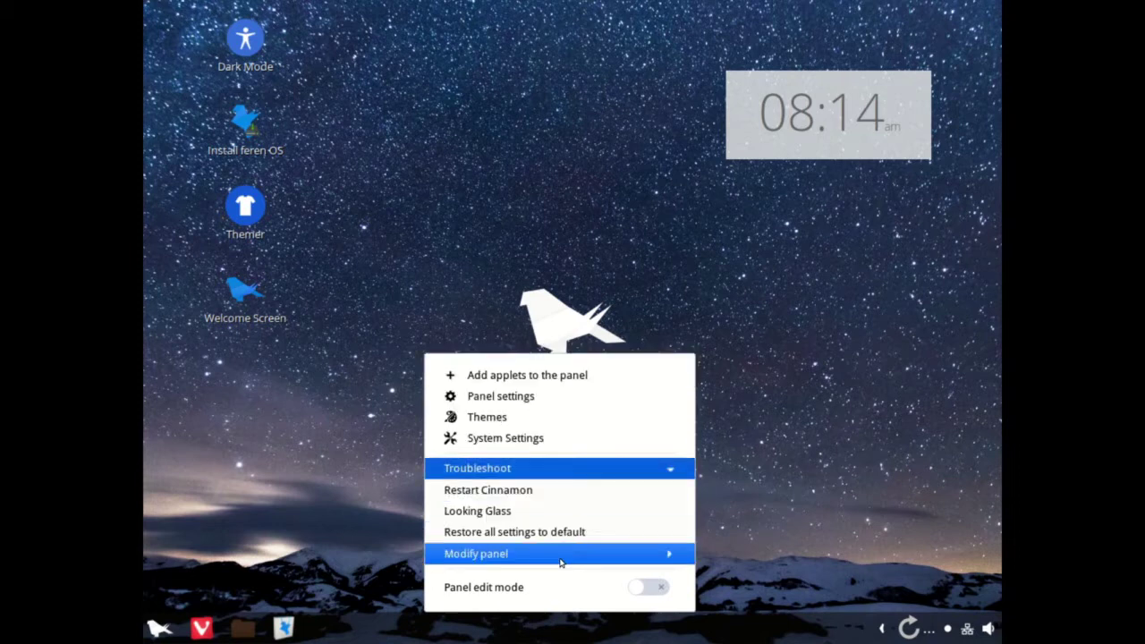
click(561, 560)
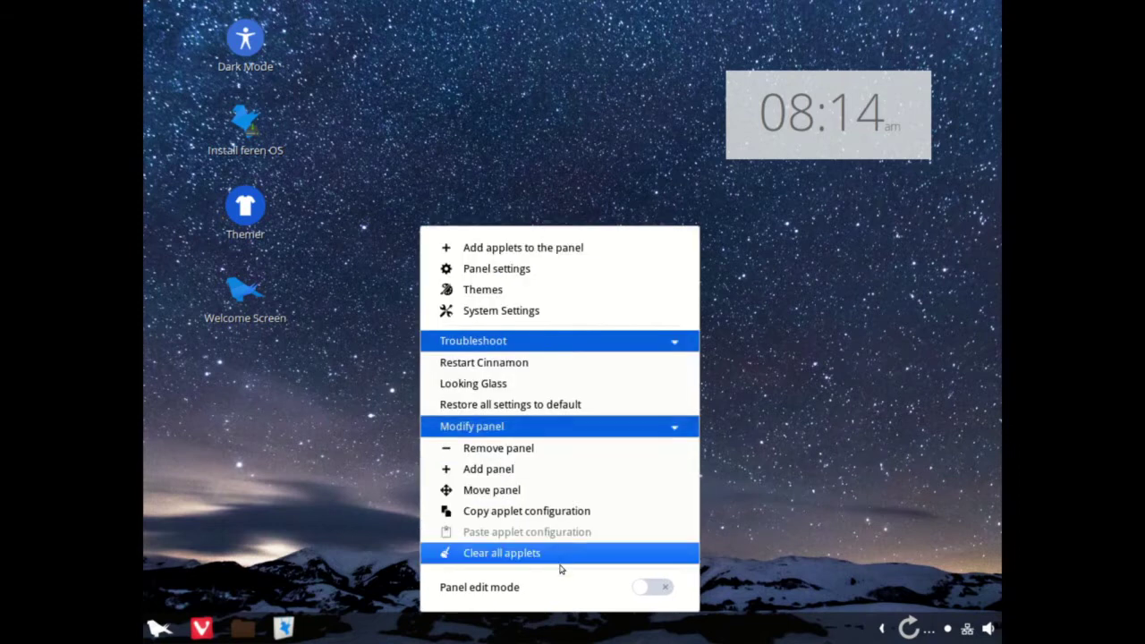
Open System Settings and view the Themer theme collections and the Themes page, returning to the overview.
click(527, 313)
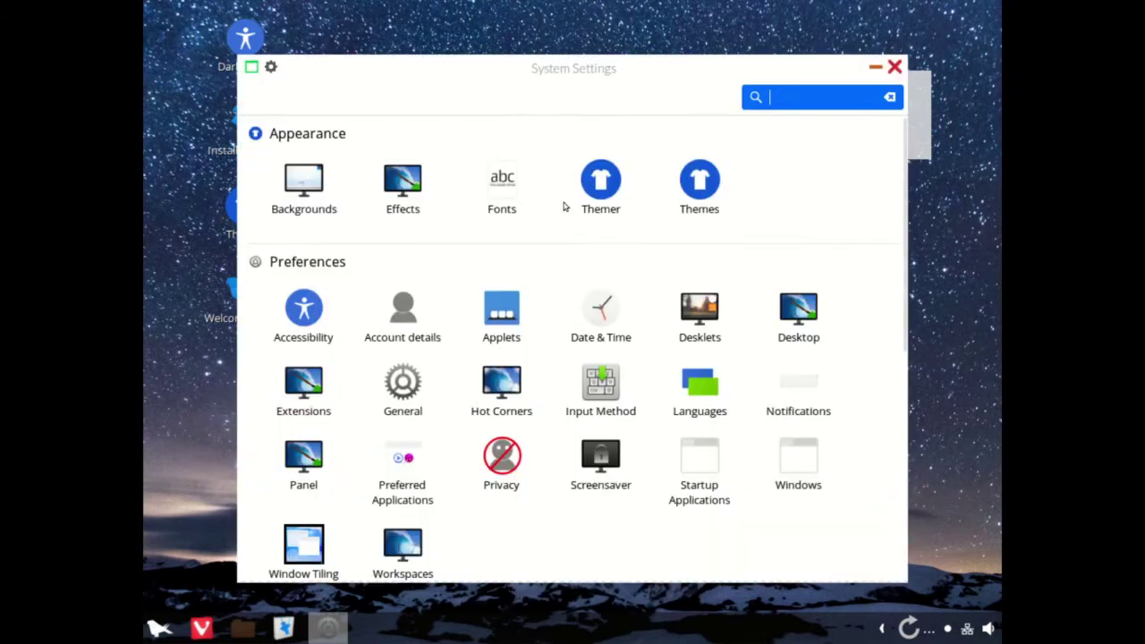
click(618, 193)
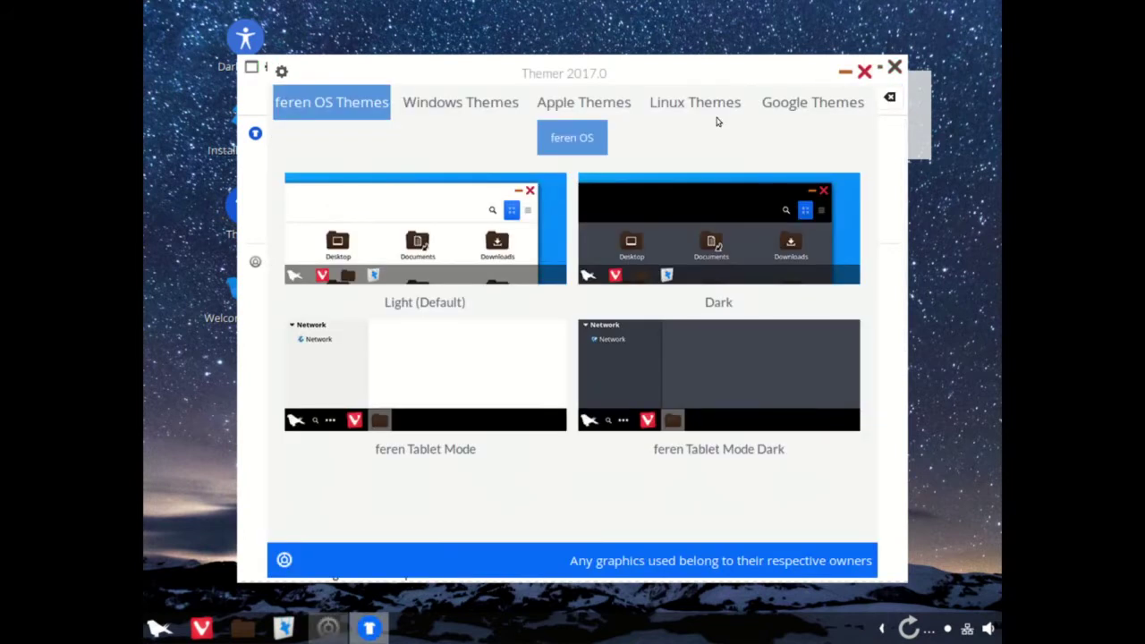
click(811, 106)
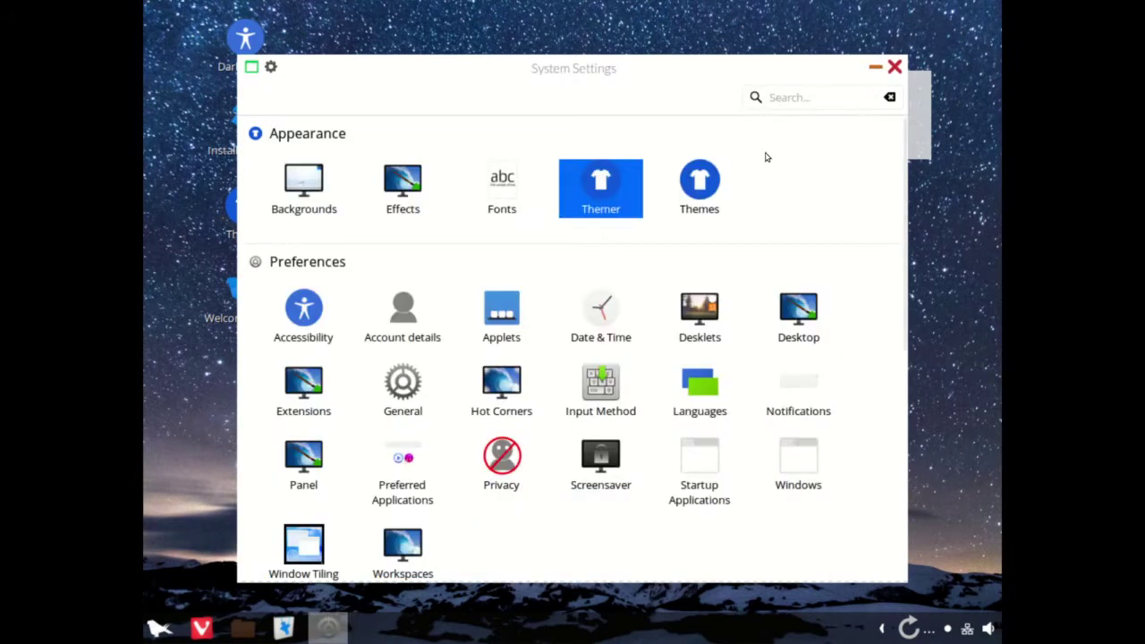
click(698, 184)
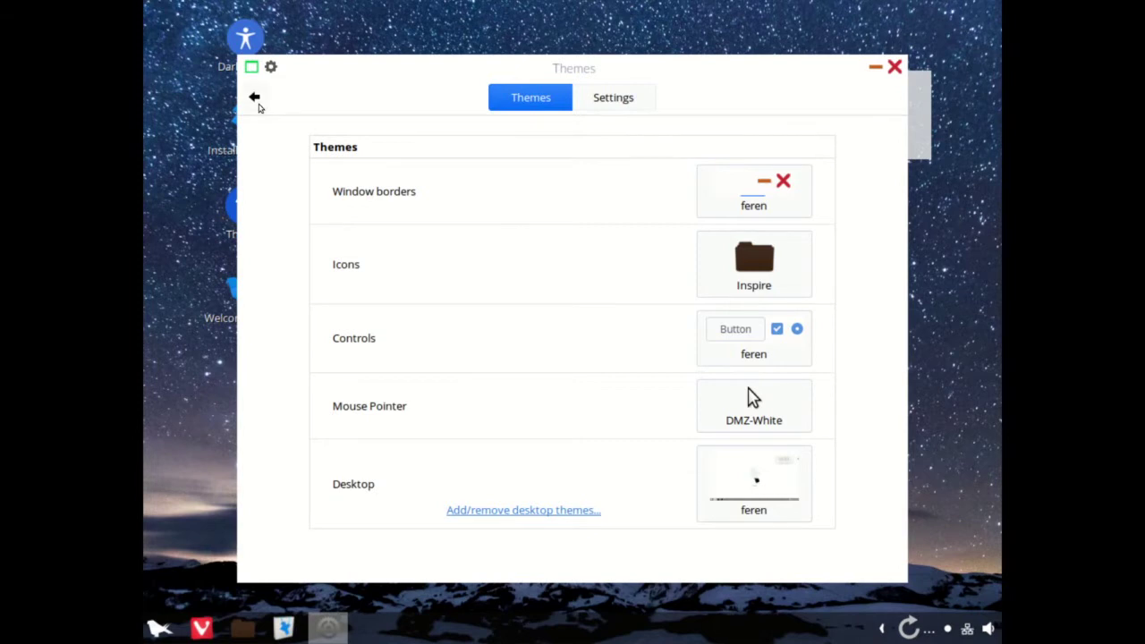
click(256, 99)
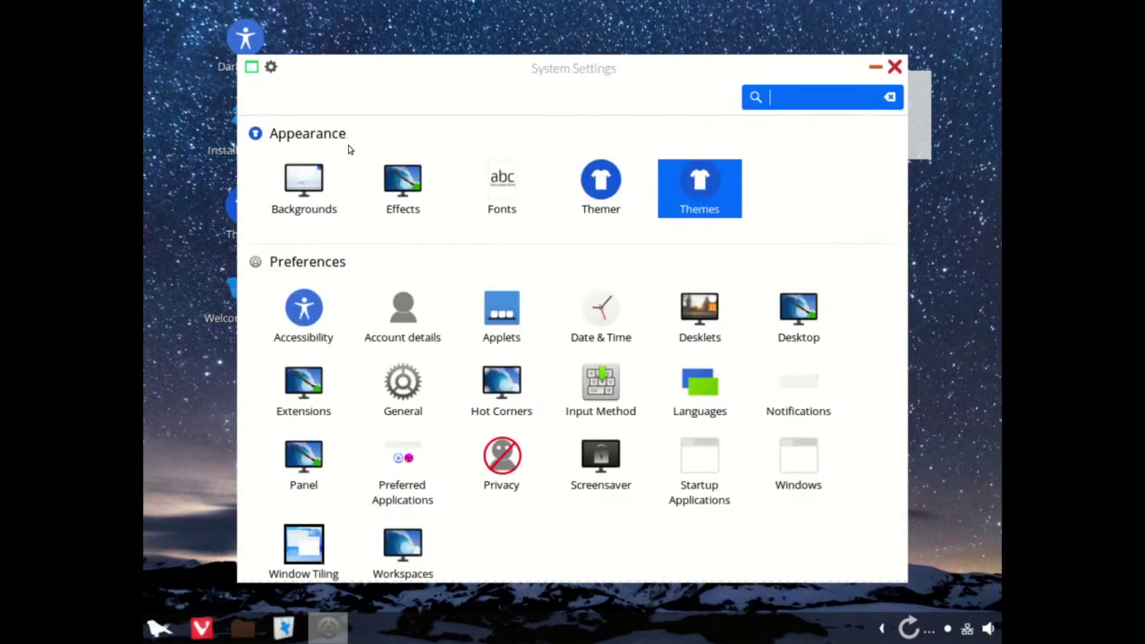
View the General and Privacy pages of System Settings and return to the overview.
click(392, 386)
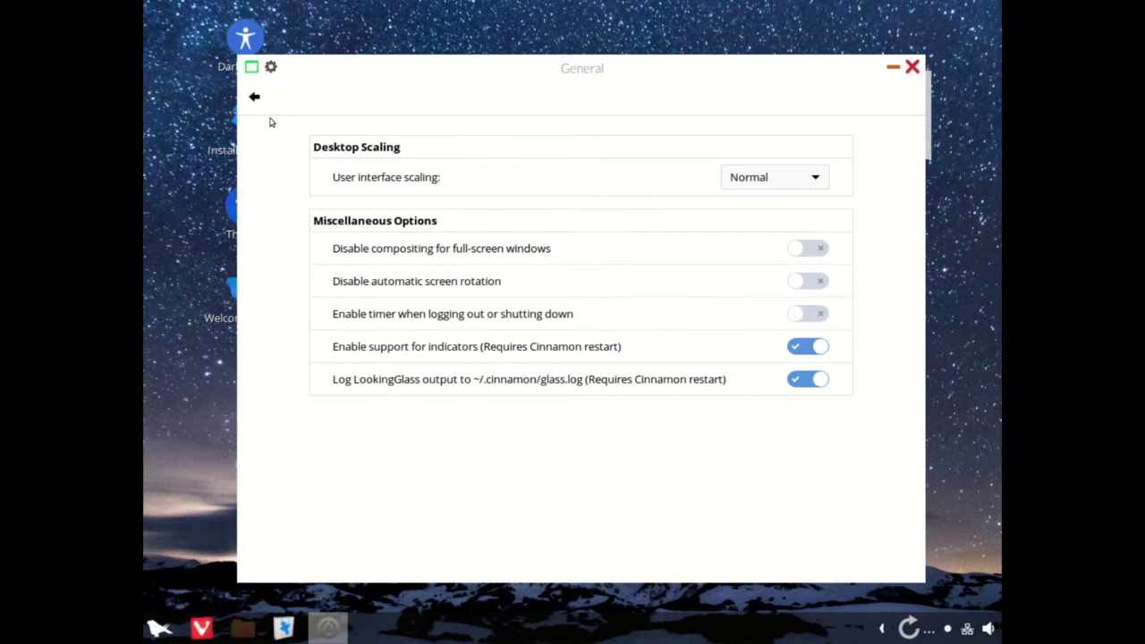
click(255, 98)
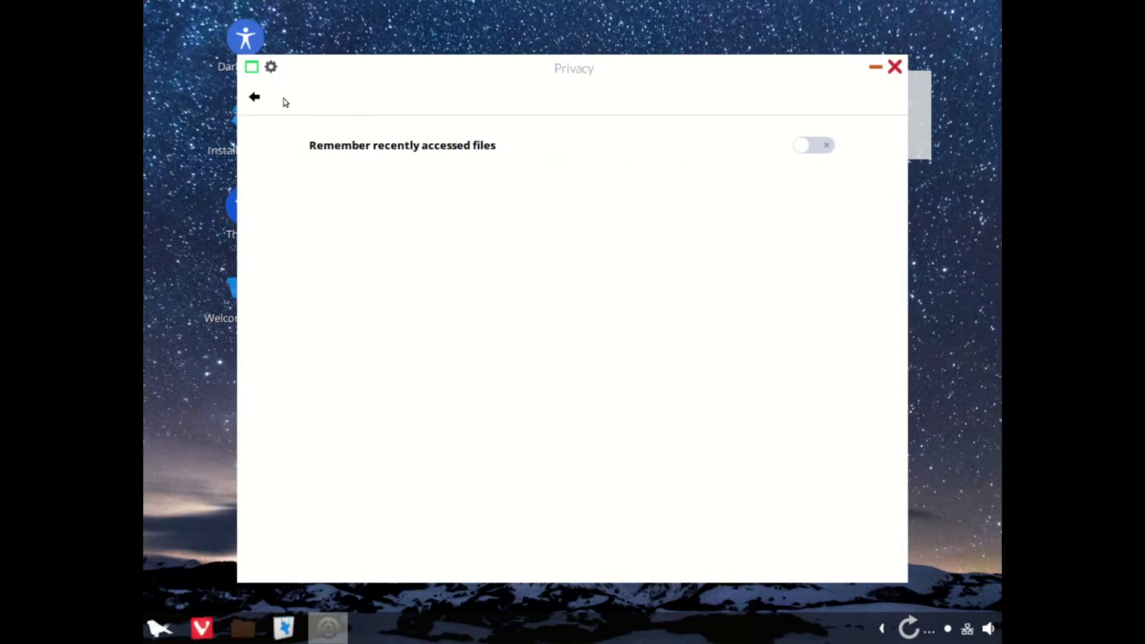
click(259, 99)
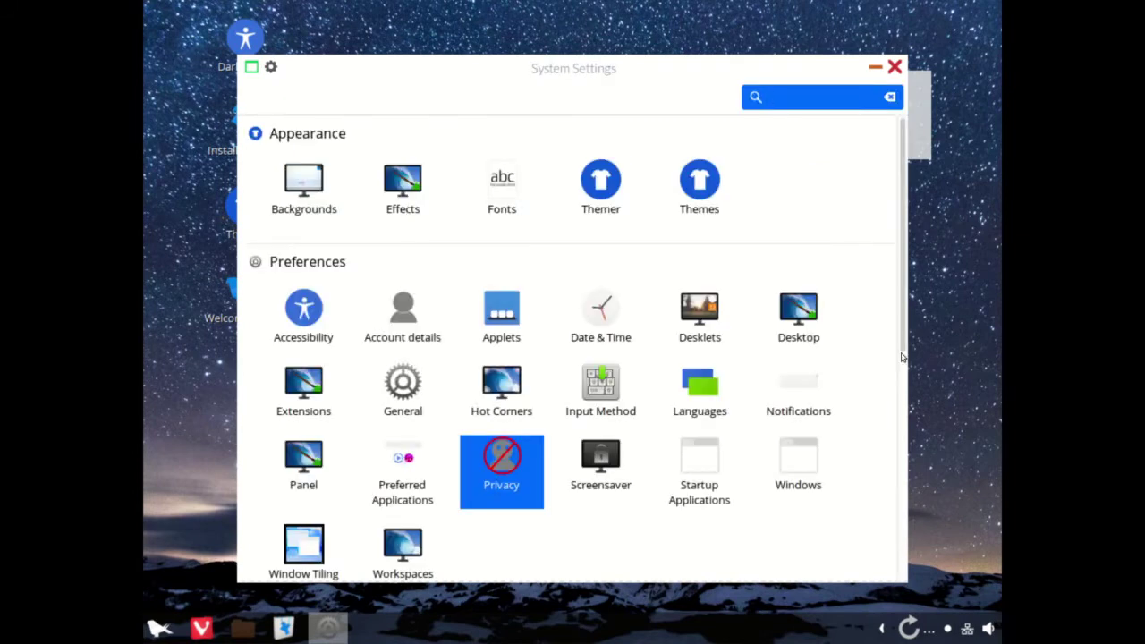
View the installed Extensions list and browse the Hardware and Administration categories of System Settings.
drag(902, 356, 905, 418)
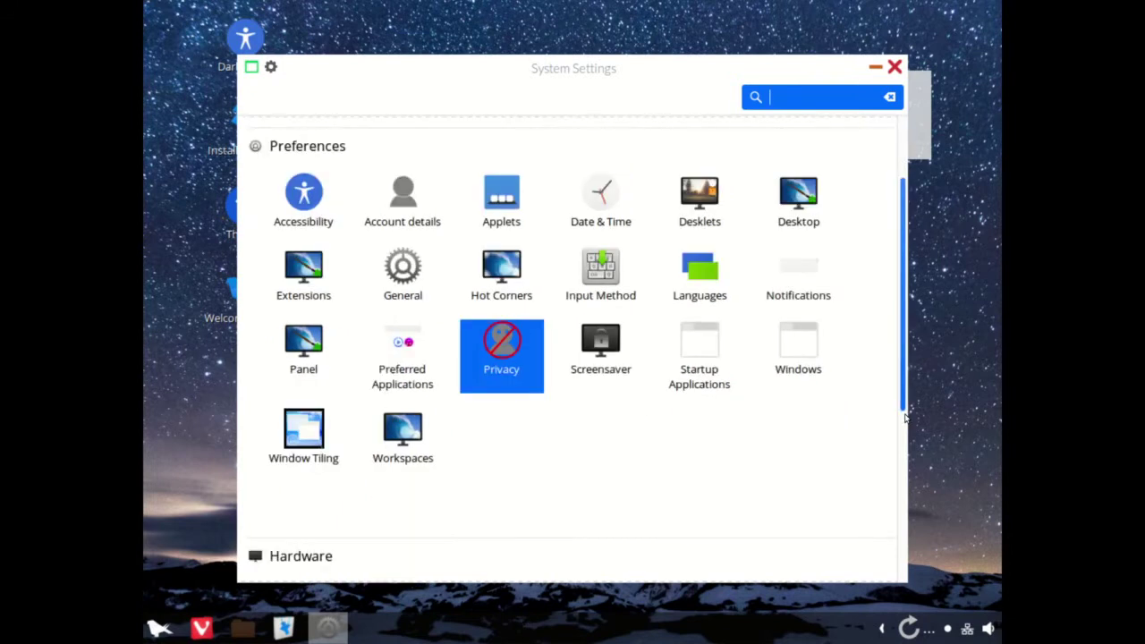
click(293, 235)
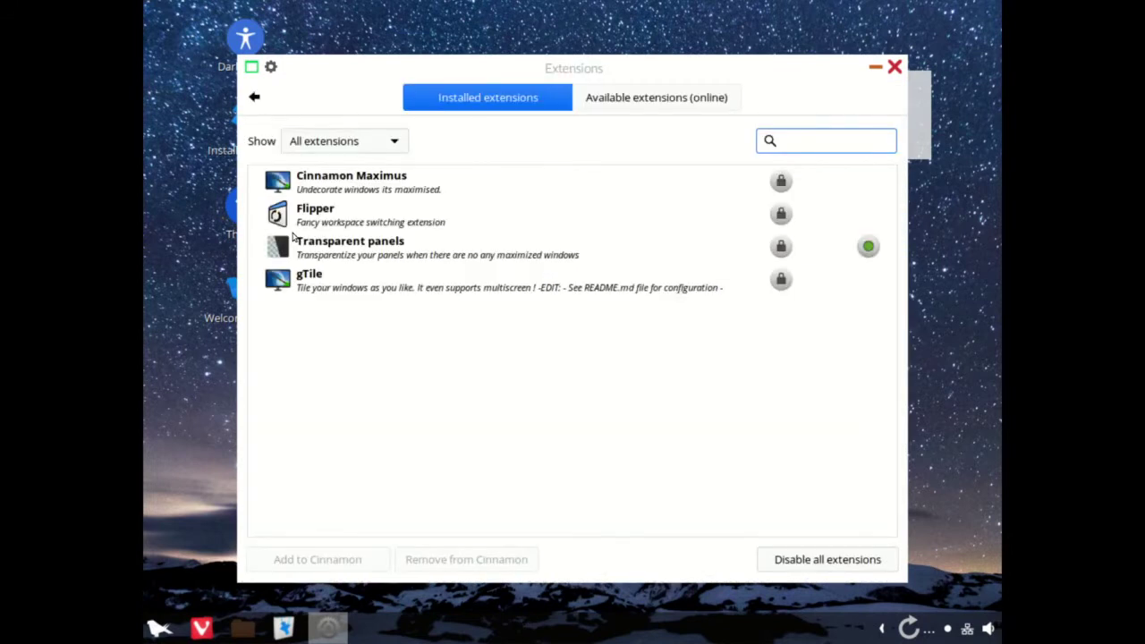
click(255, 99)
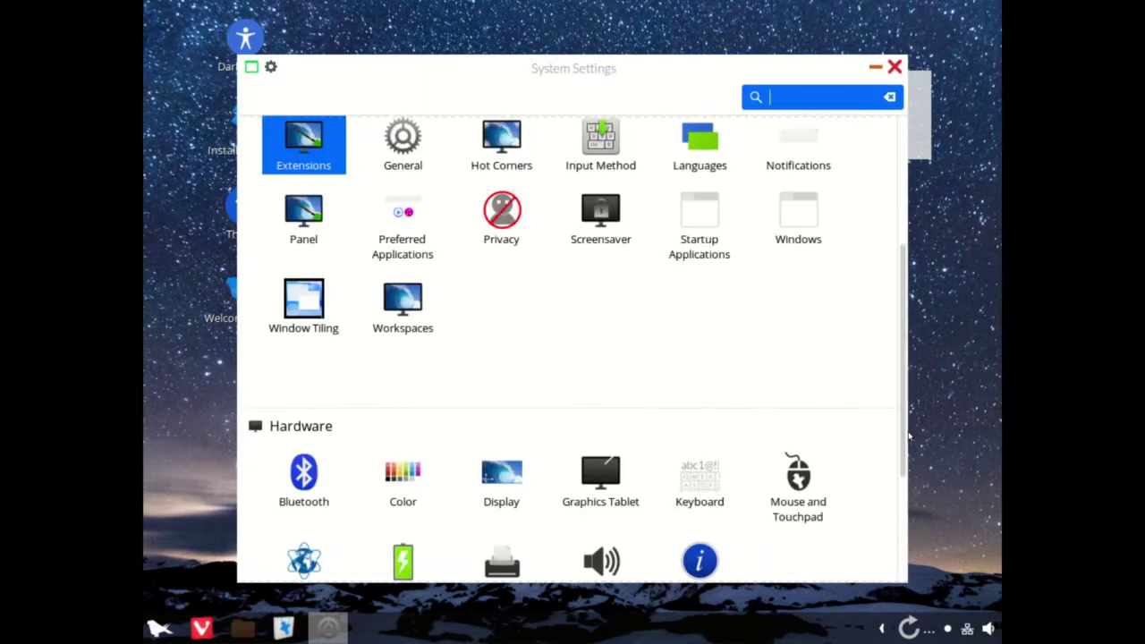
drag(909, 436, 905, 556)
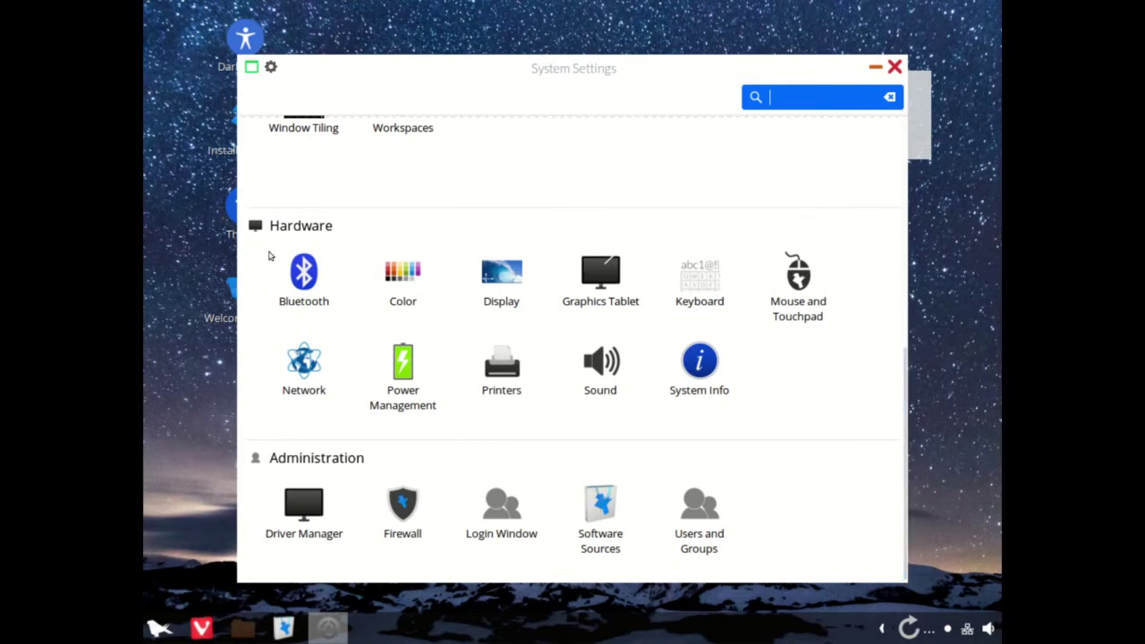
Close System Settings, open the Software manager to view its featured applications, and close it.
click(252, 68)
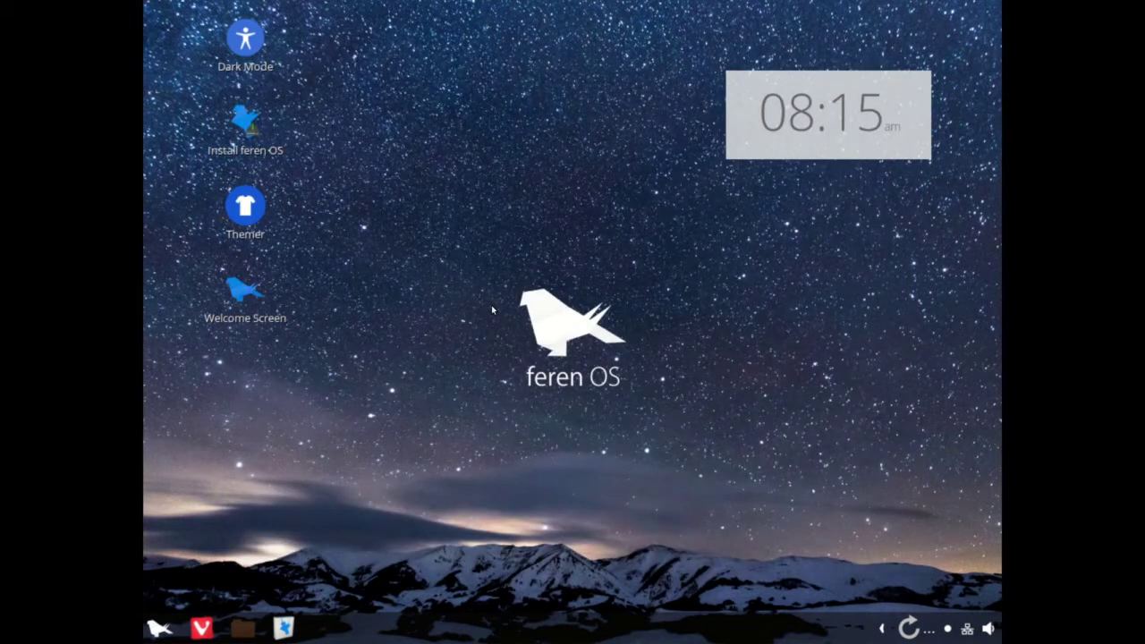
click(286, 626)
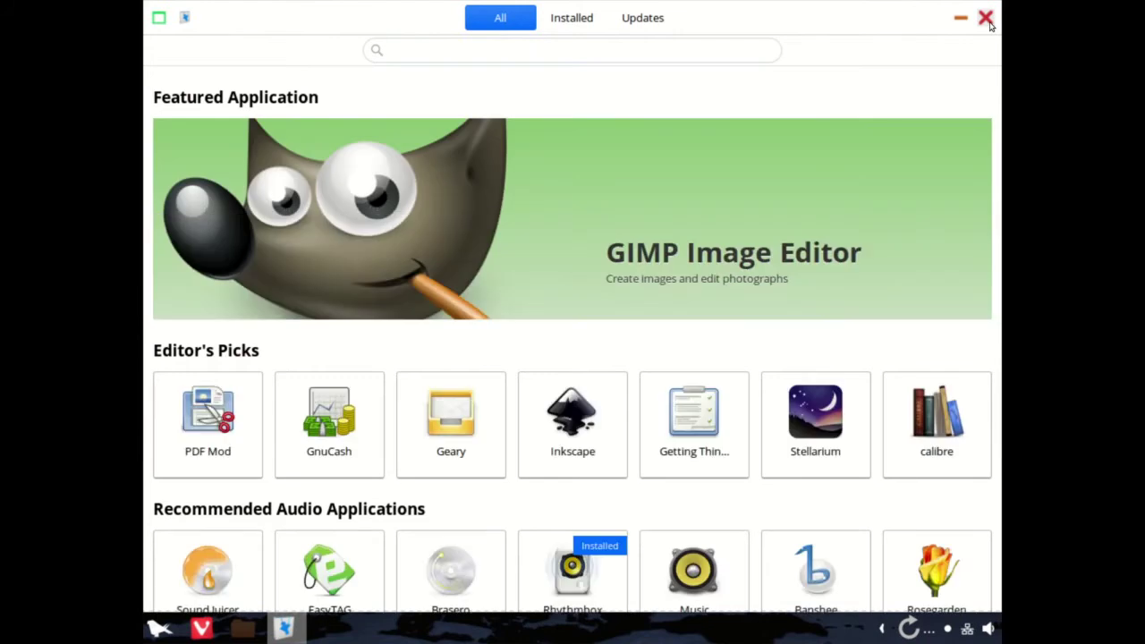
click(988, 21)
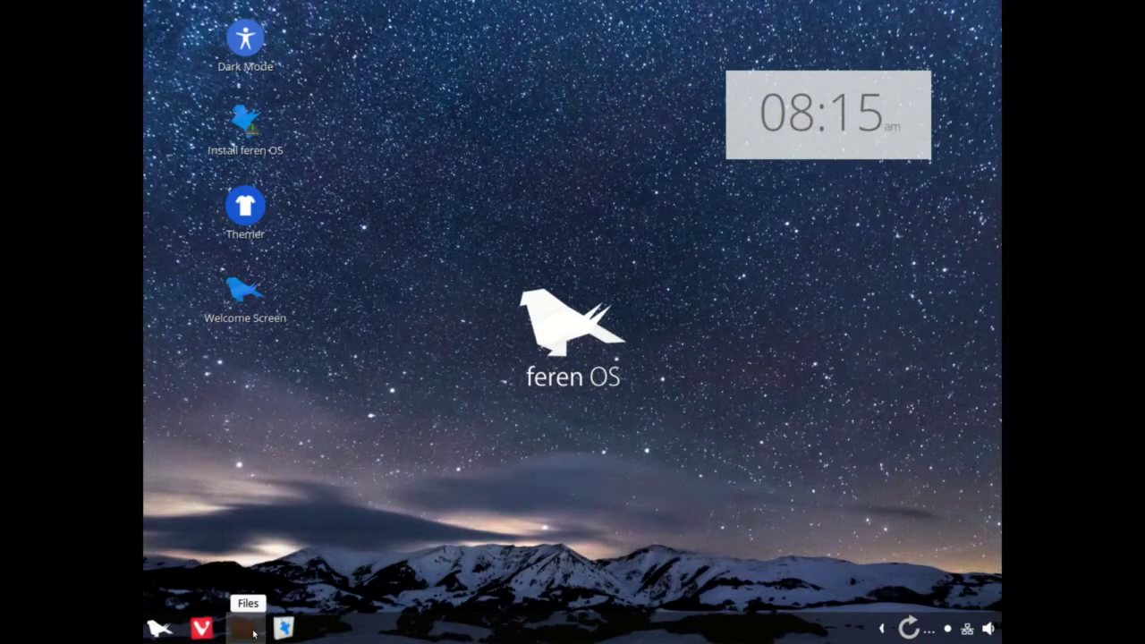
Open the Files home folder, compare its list and icon views, inspect the window options, and close it.
click(250, 630)
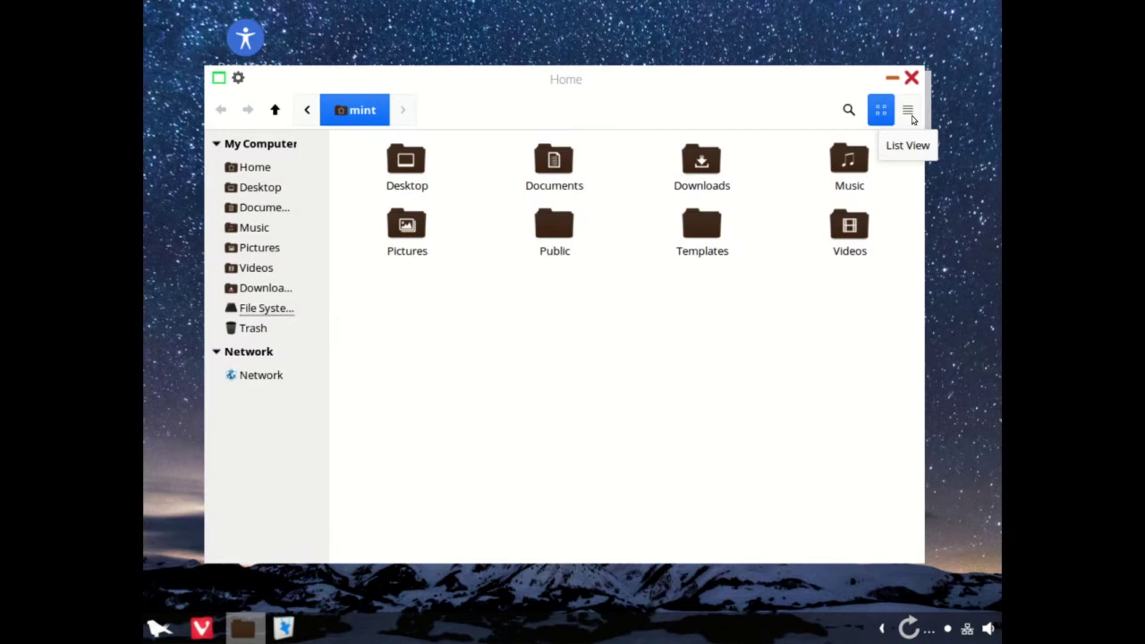
click(908, 111)
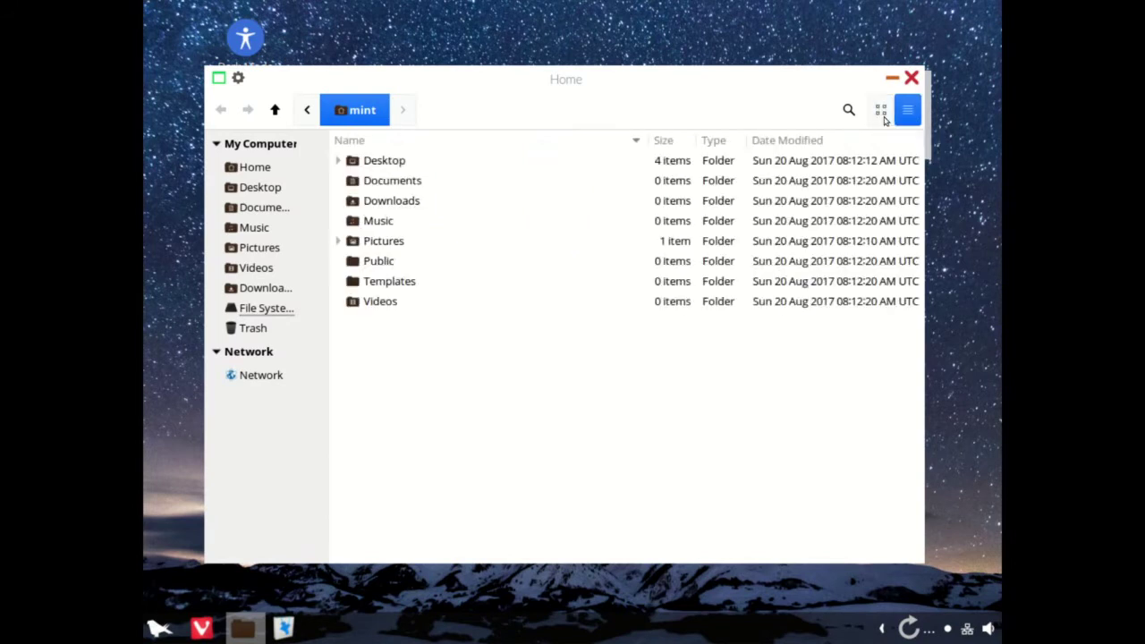
click(881, 109)
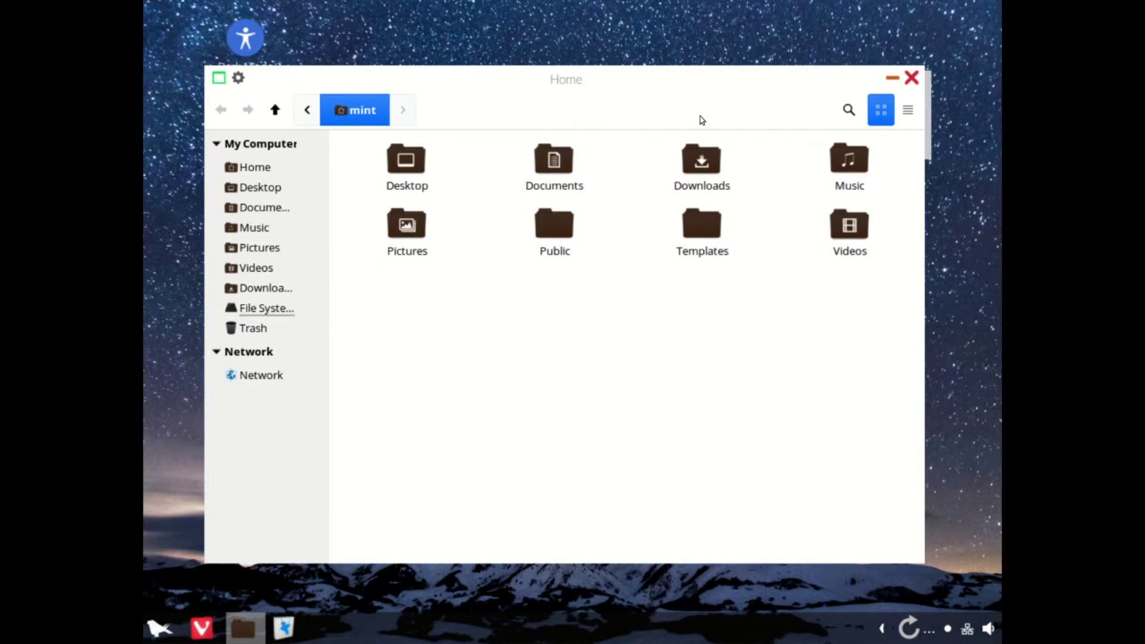
click(238, 78)
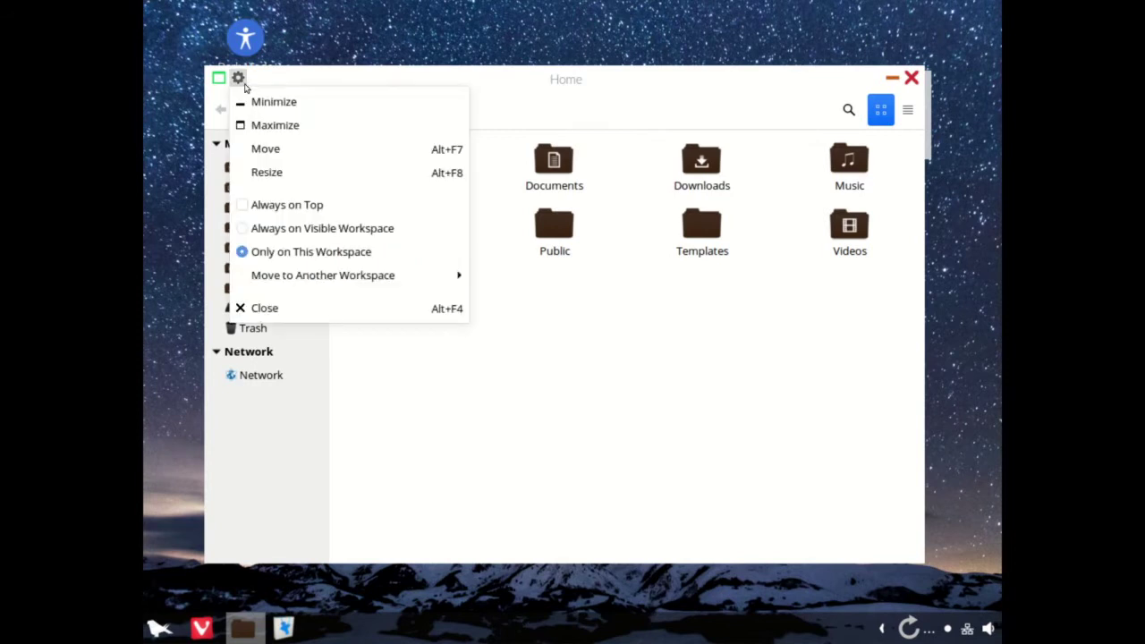
mouse_move(304, 279)
click(356, 370)
click(917, 80)
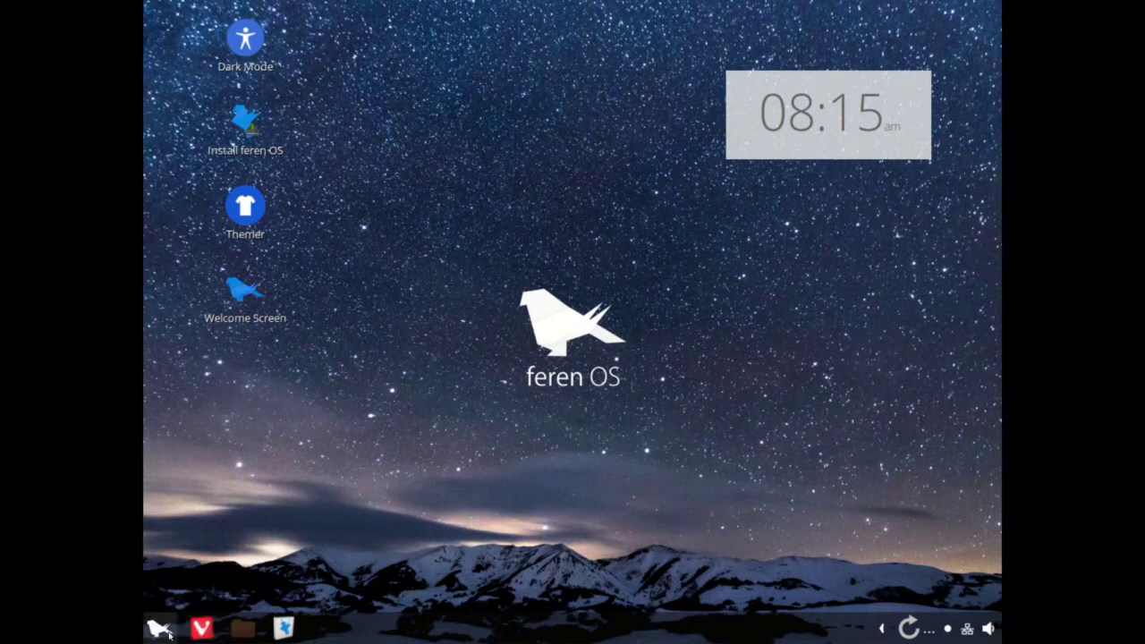
Launch the Text Editor, view its About information, and close the editor.
click(161, 630)
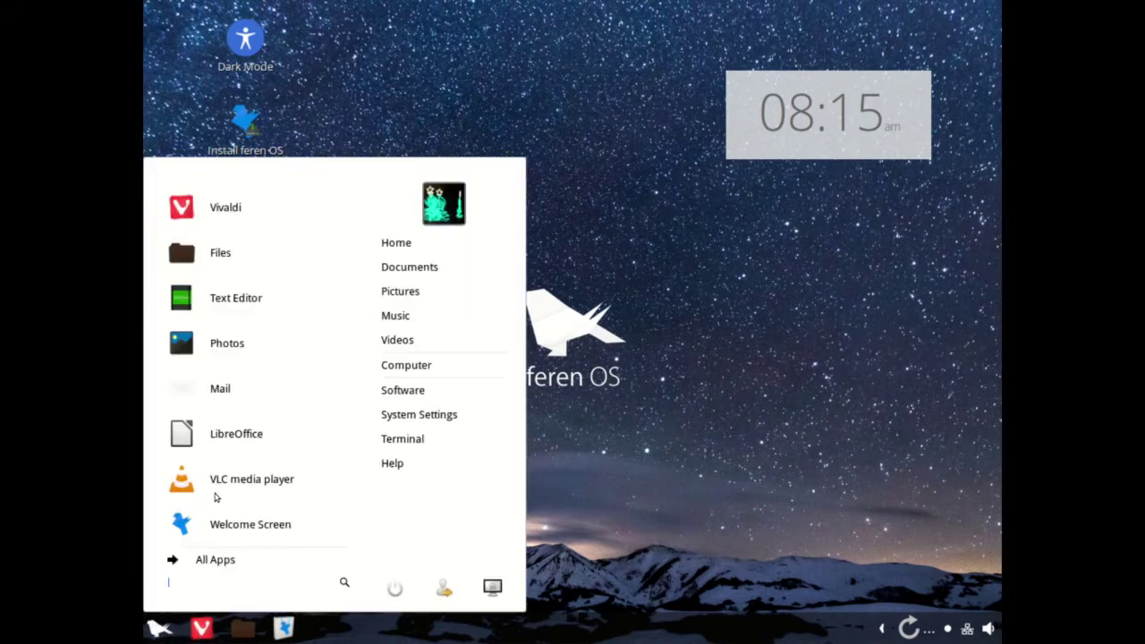
click(255, 306)
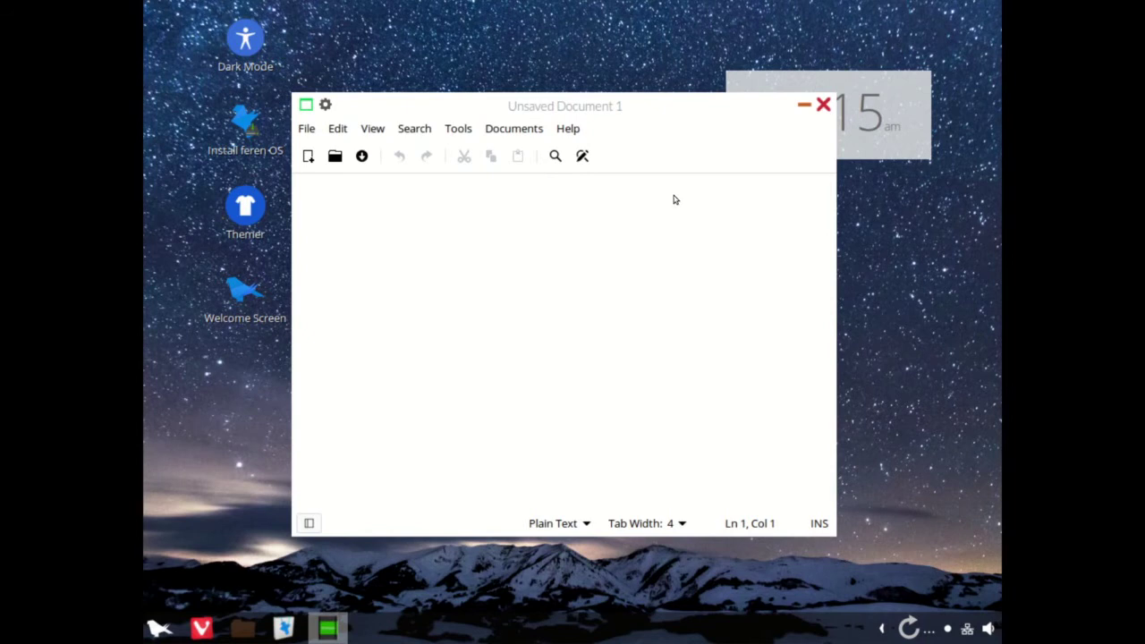
click(570, 134)
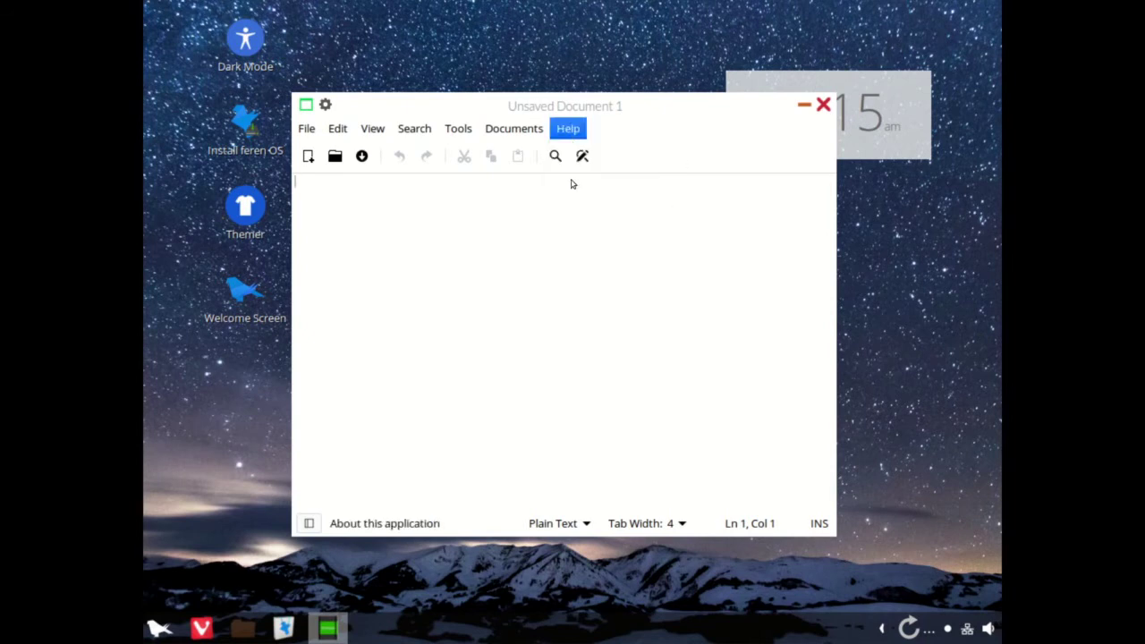
click(572, 184)
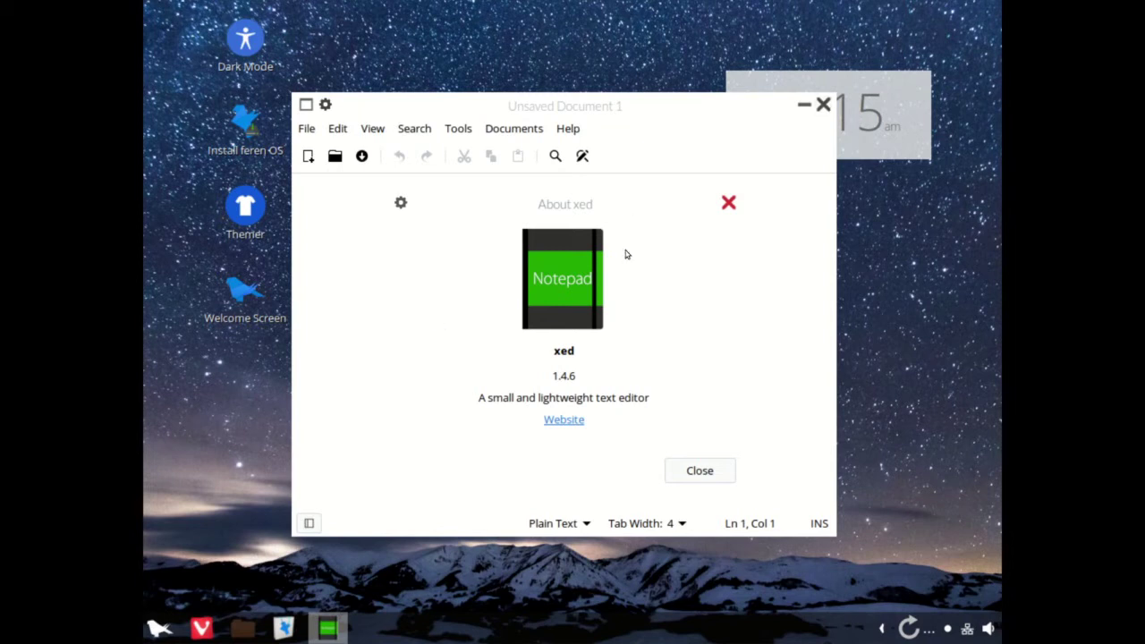
click(728, 205)
click(823, 106)
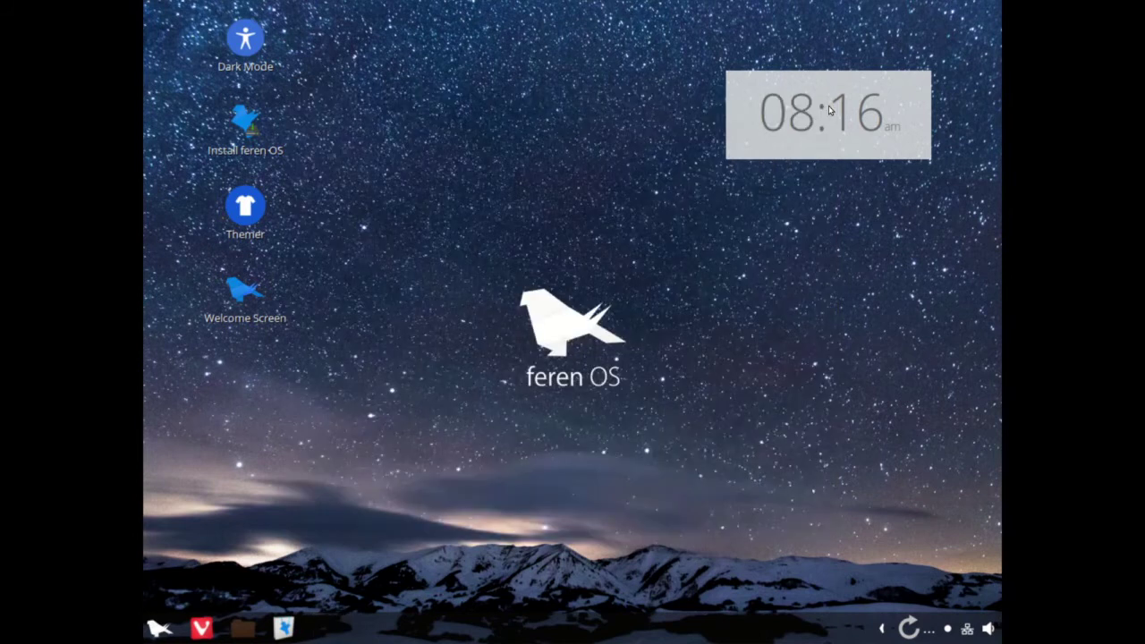
Browse the Accessories applications, open USB Image Writer to view it, and close it.
key(super)
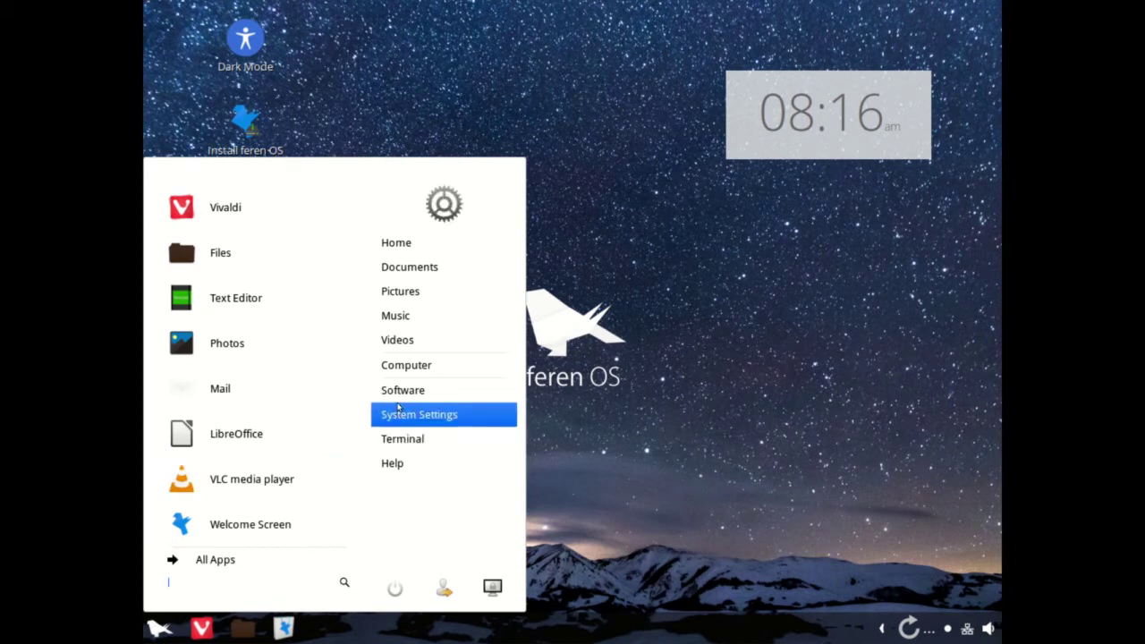
click(245, 558)
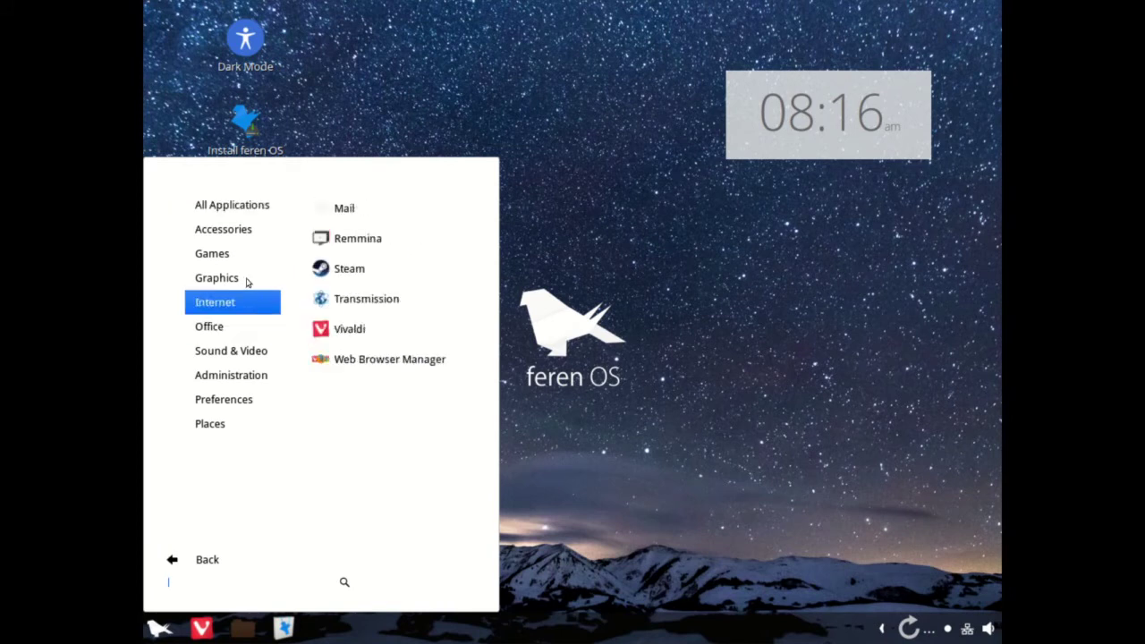
mouse_move(262, 234)
scroll(483, 330, down, 3)
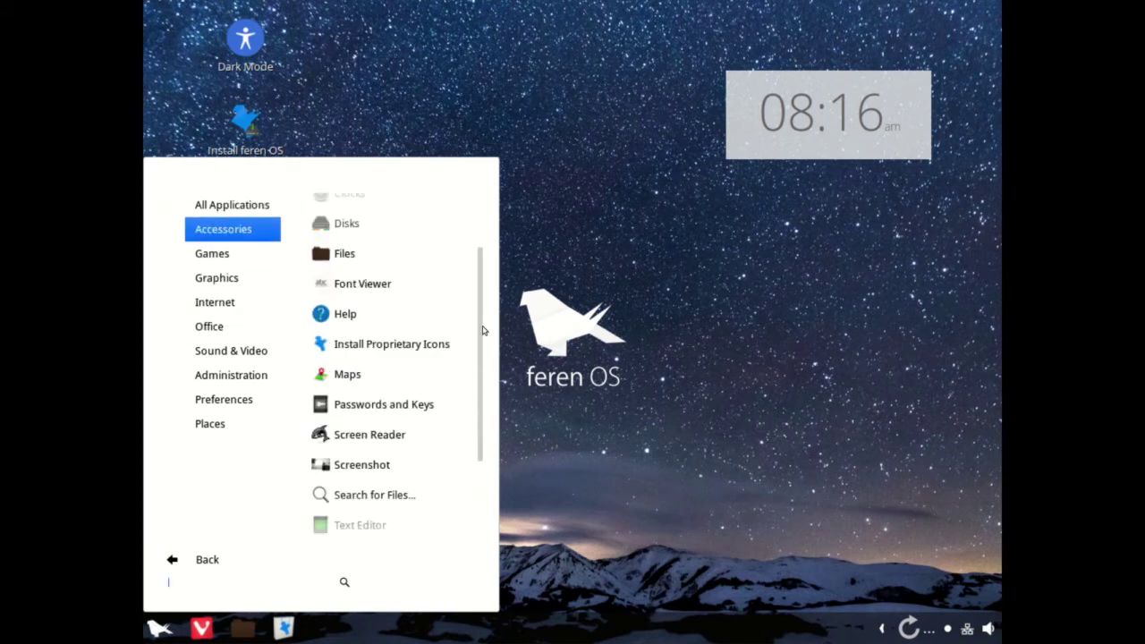
scroll(483, 358, down, 4)
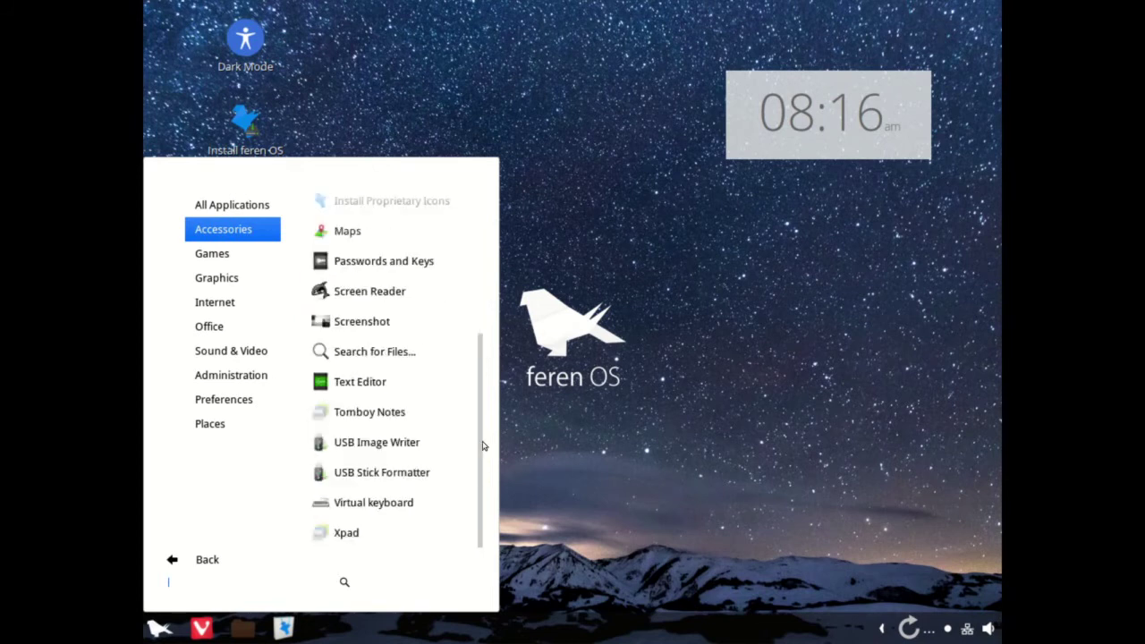
click(429, 442)
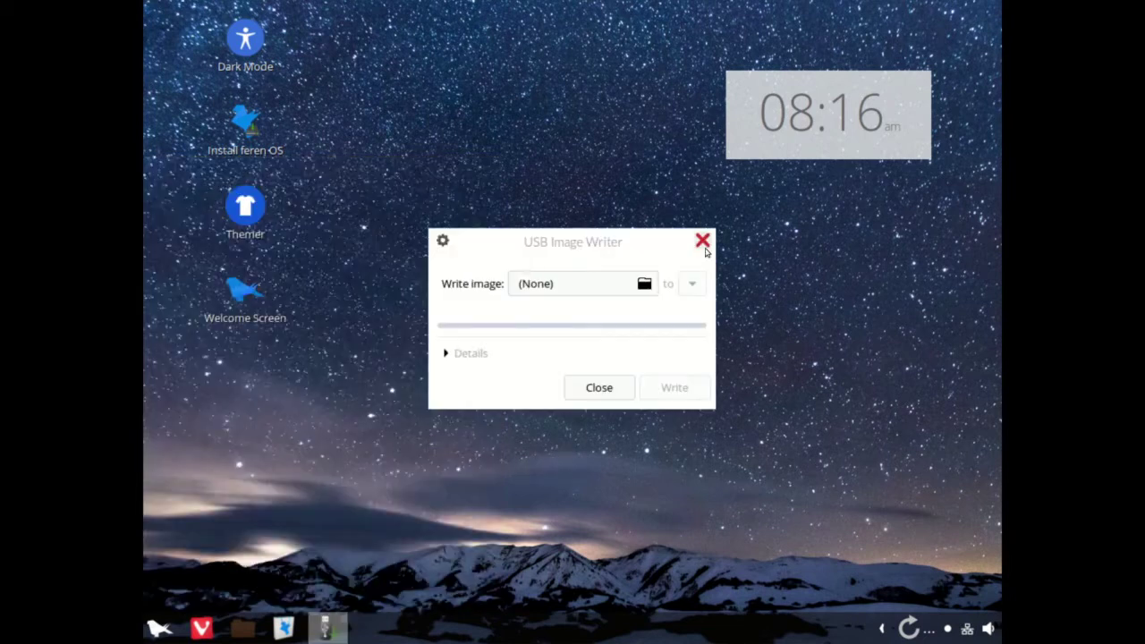
click(703, 242)
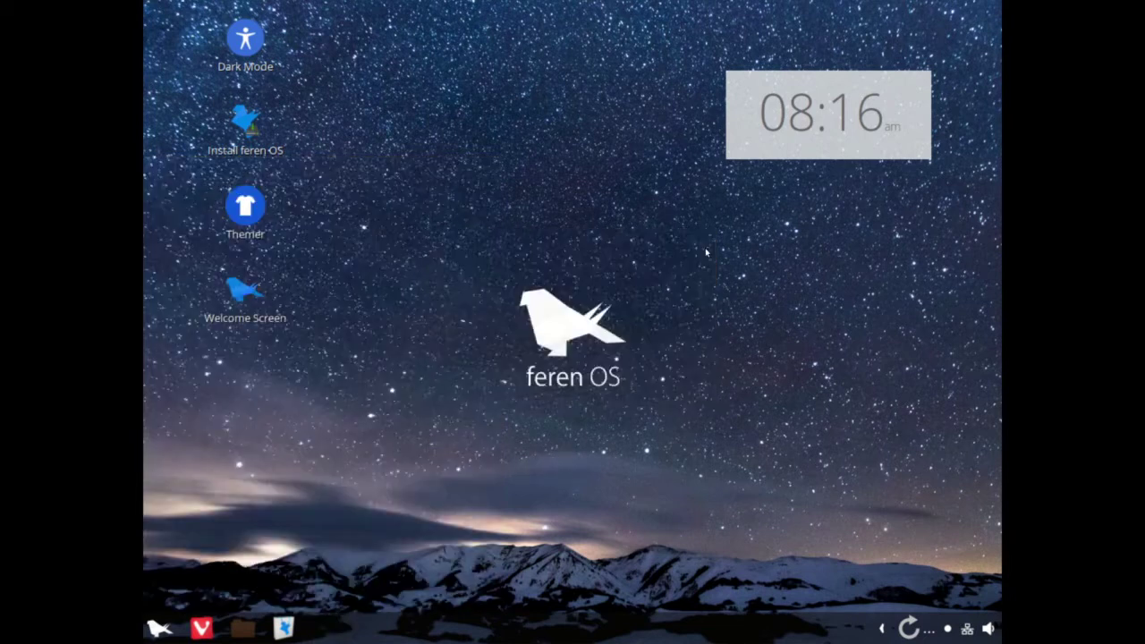
Examine the applications listed under Games, Graphics, Internet, Office, and Sound & Video.
click(160, 628)
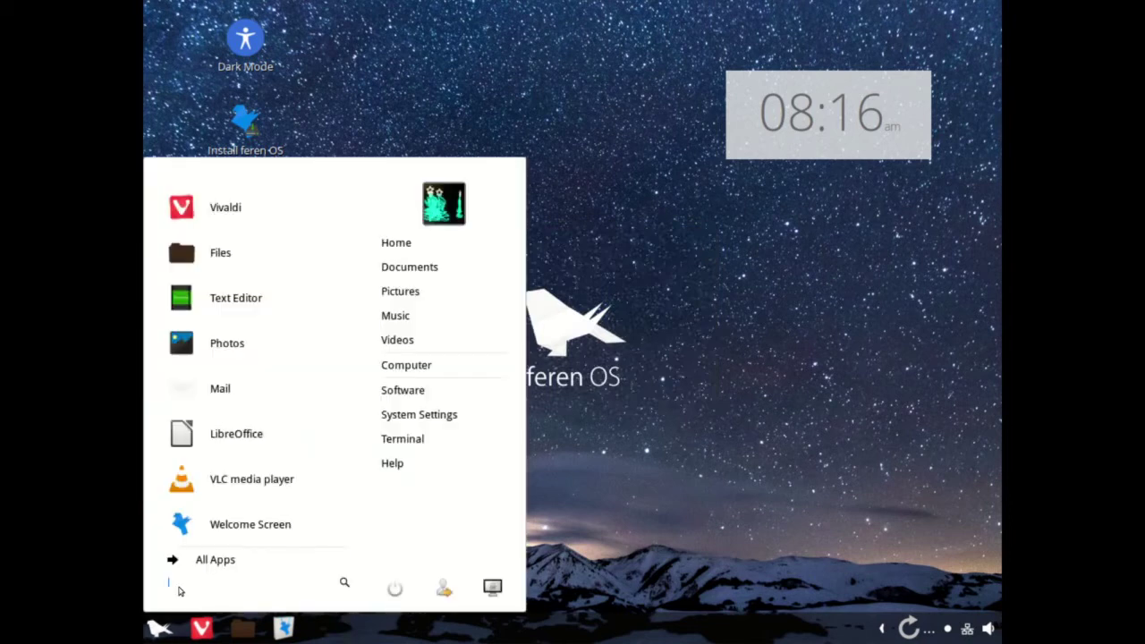
click(199, 565)
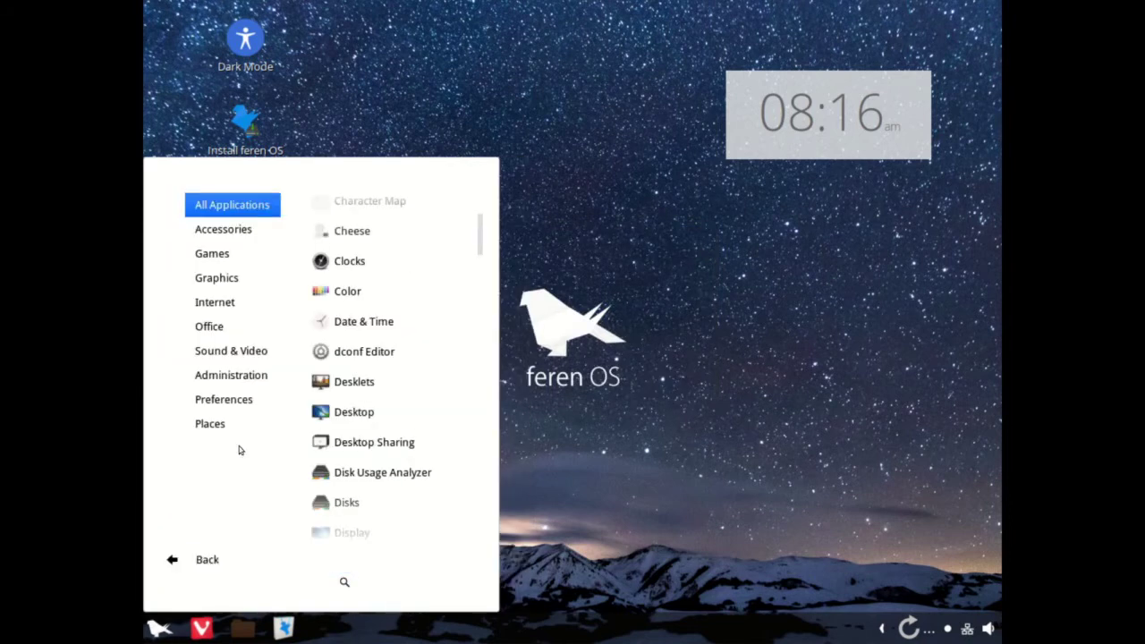
mouse_move(242, 261)
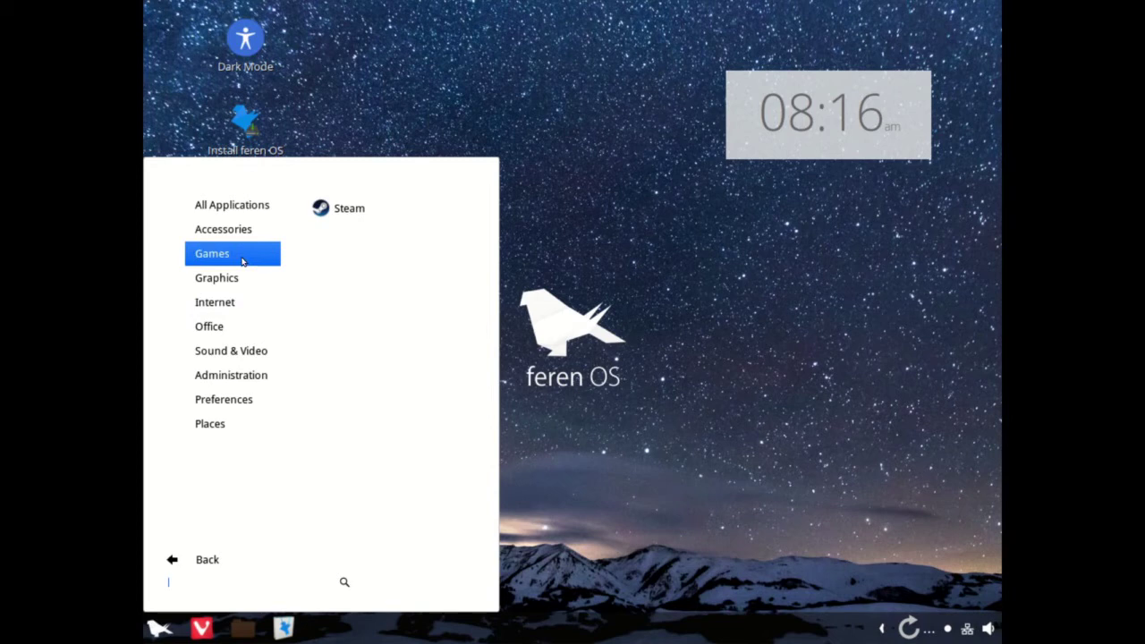
mouse_move(240, 283)
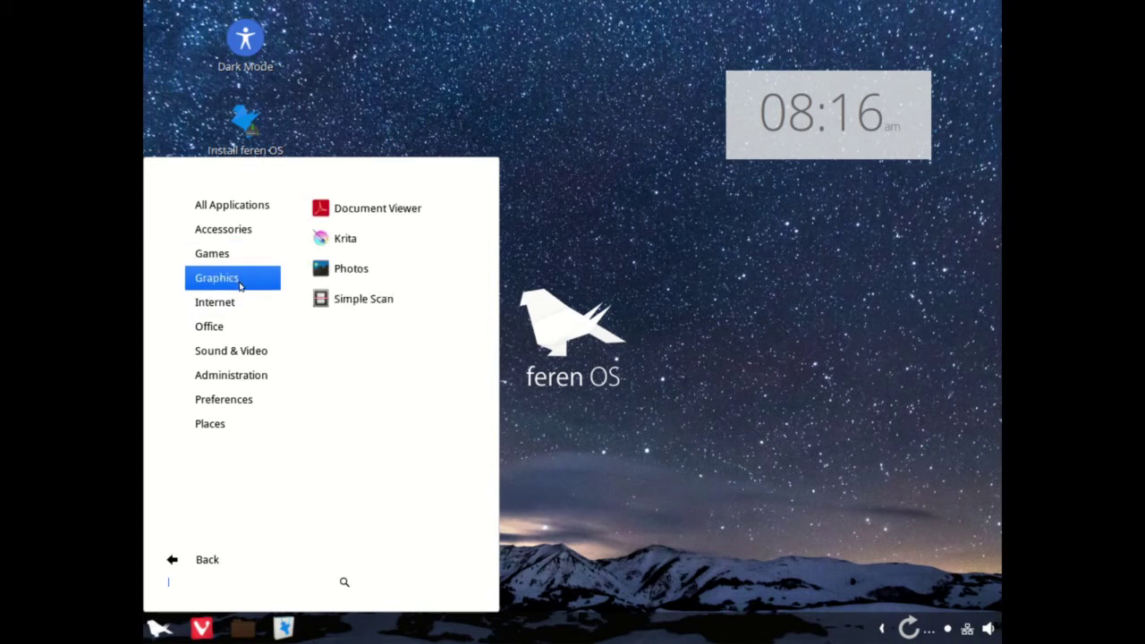
mouse_move(238, 306)
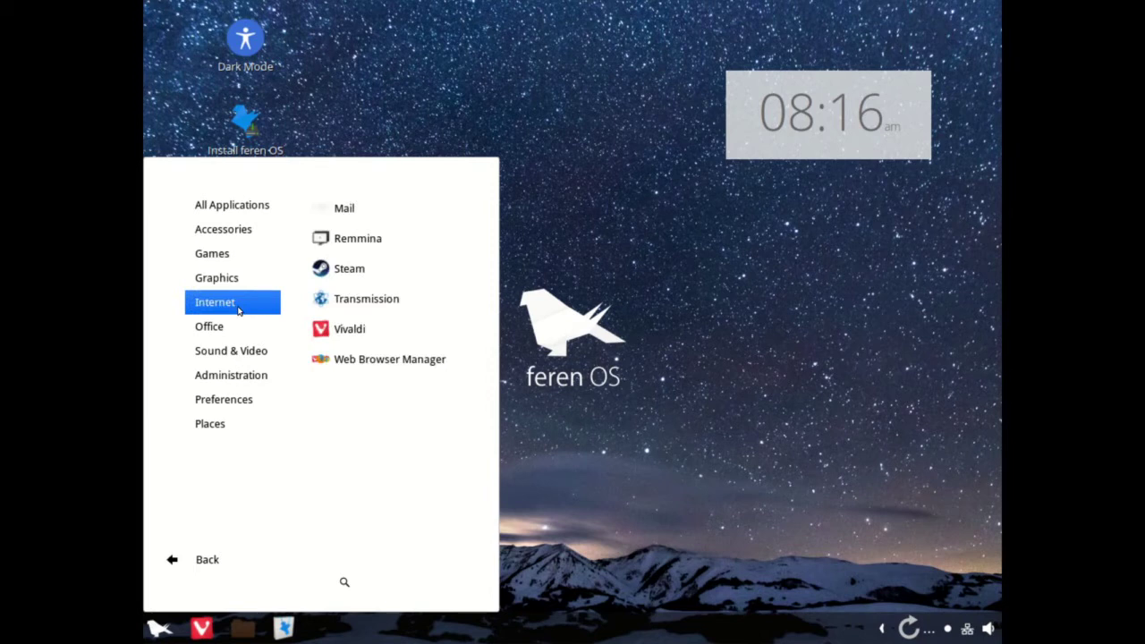
mouse_move(240, 333)
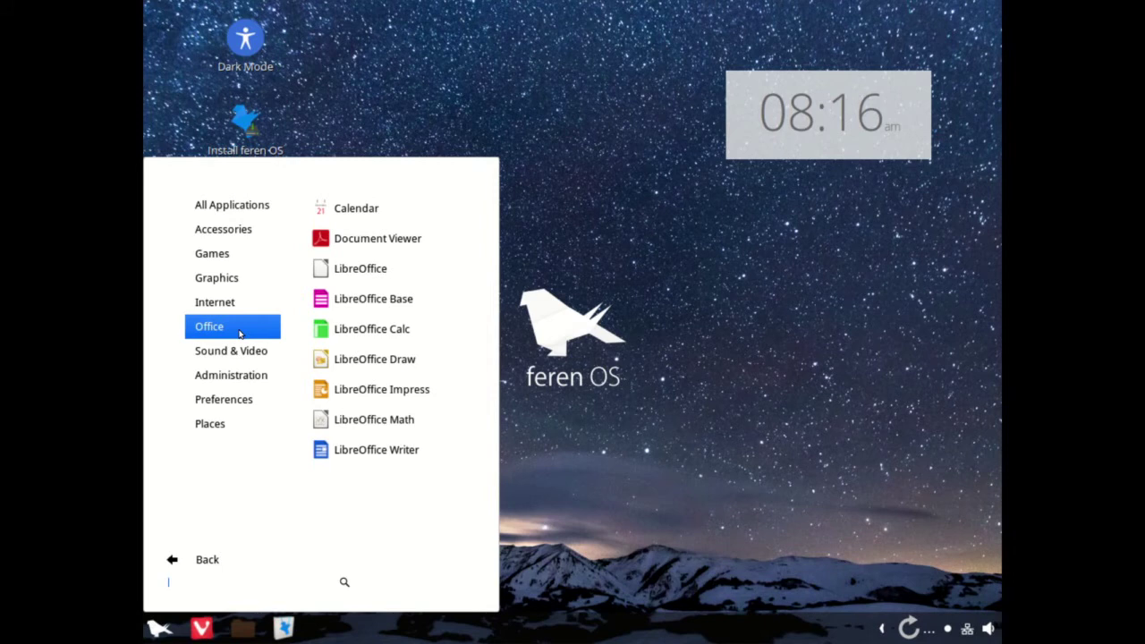
mouse_move(238, 356)
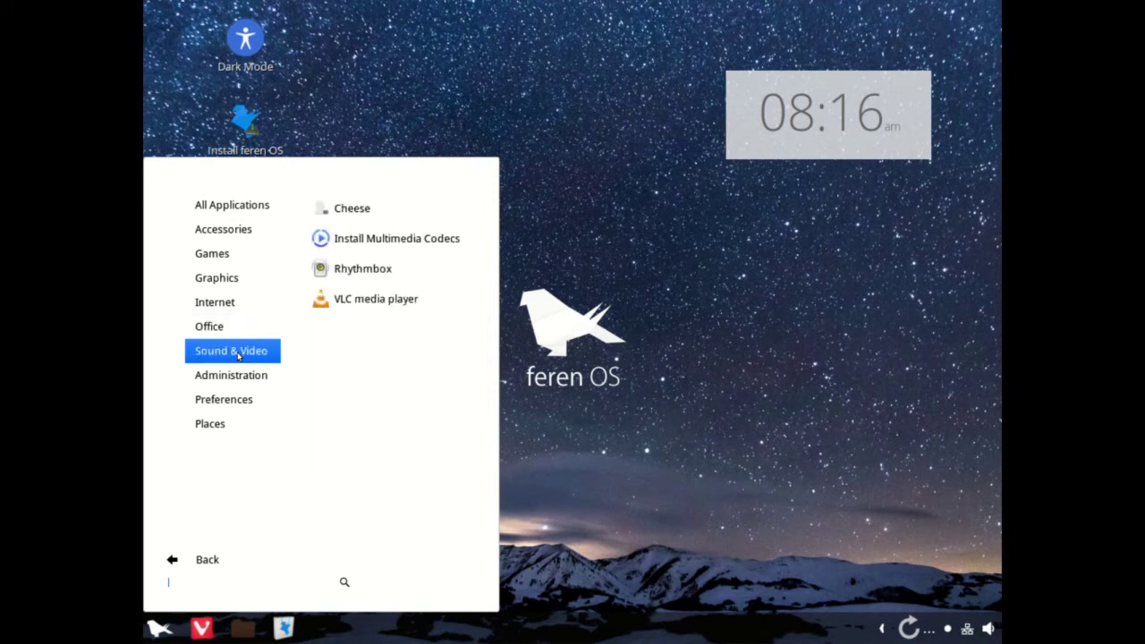
Examine the complete lists of Administration and Preferences applications.
mouse_move(238, 375)
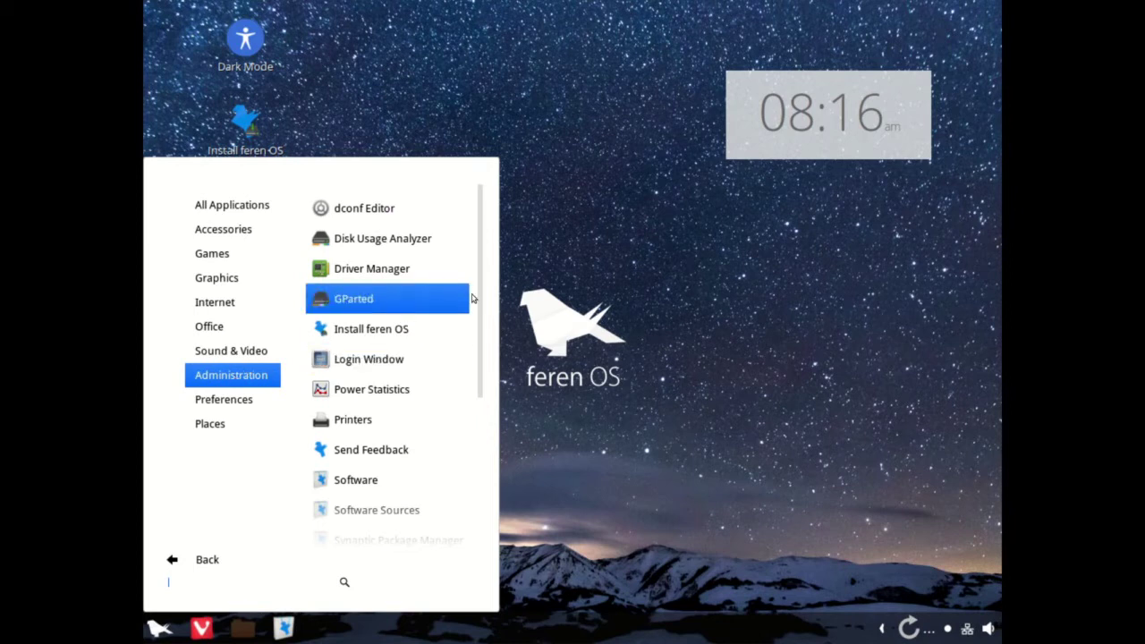
scroll(486, 301, down, 1)
drag(486, 300, 483, 462)
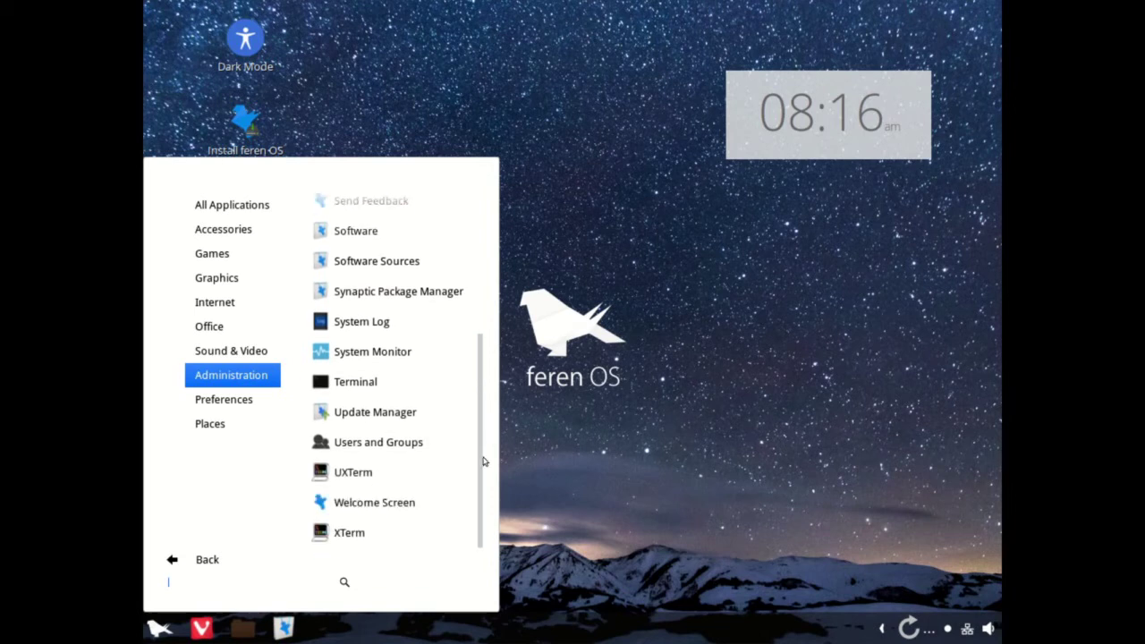
click(275, 406)
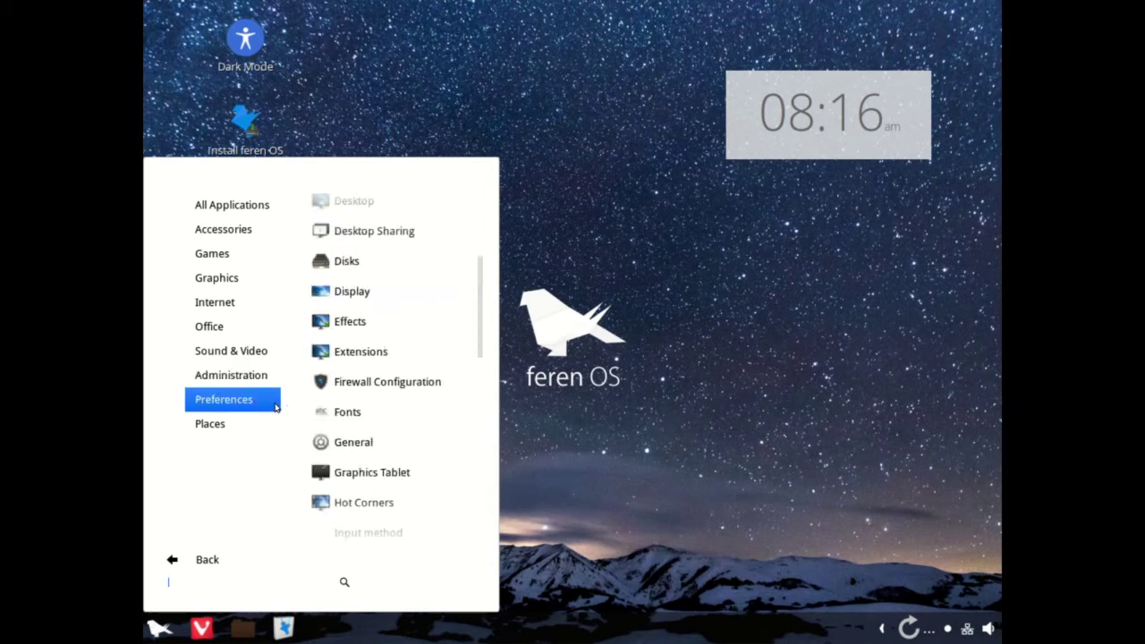
drag(486, 330, 480, 522)
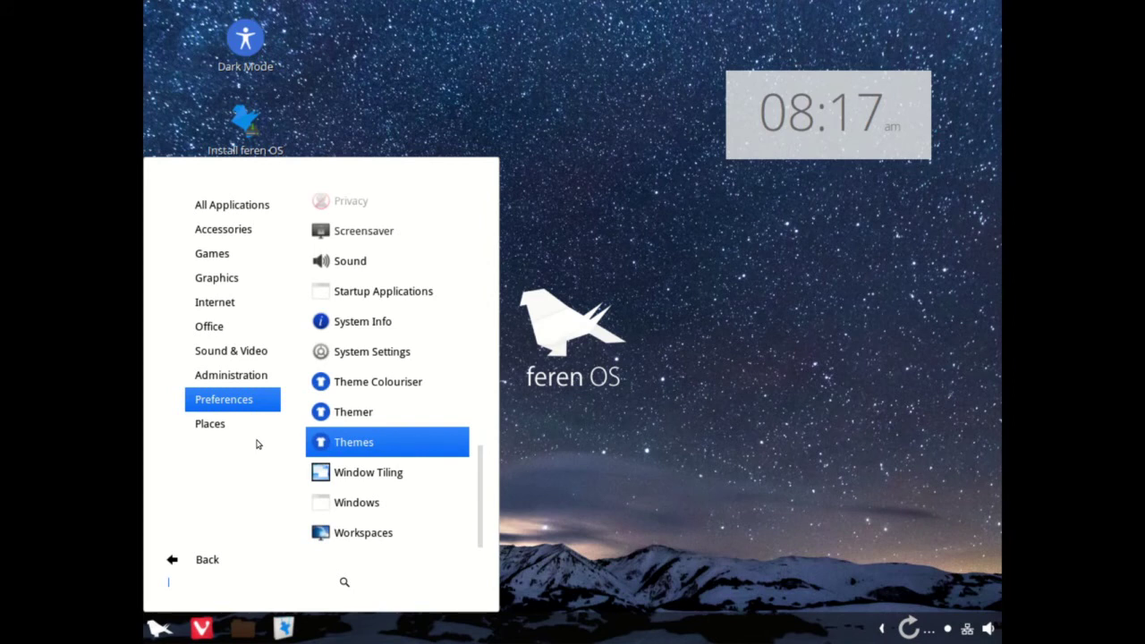
Open LibreOffice Writer from the Office applications, view the About LibreOffice information, and close Writer.
click(230, 353)
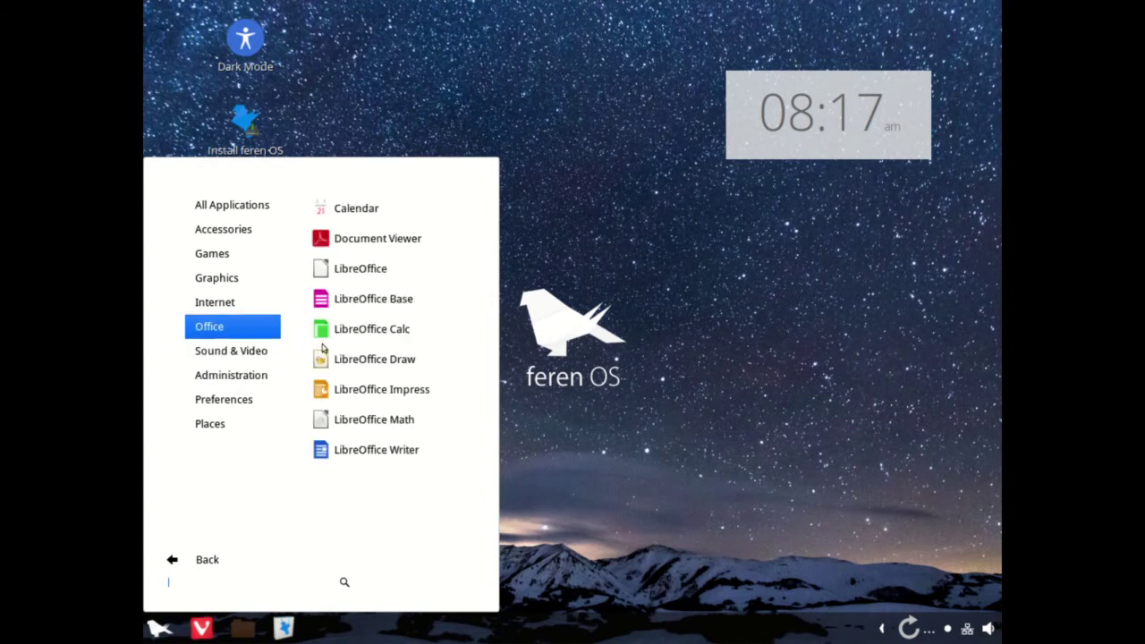
click(367, 392)
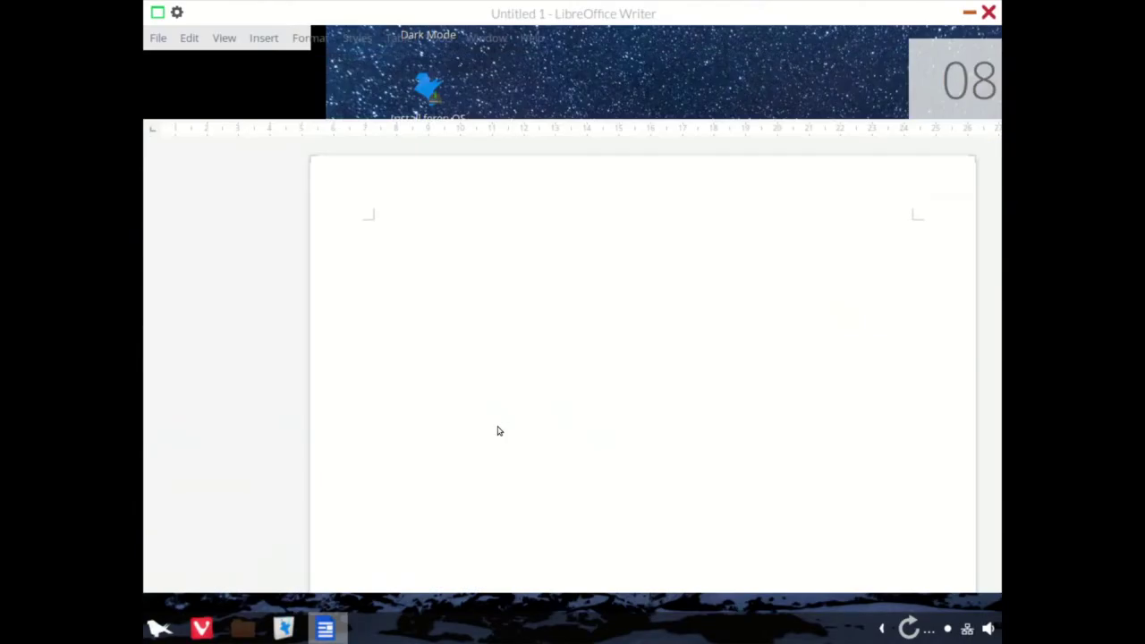
key(alt+h)
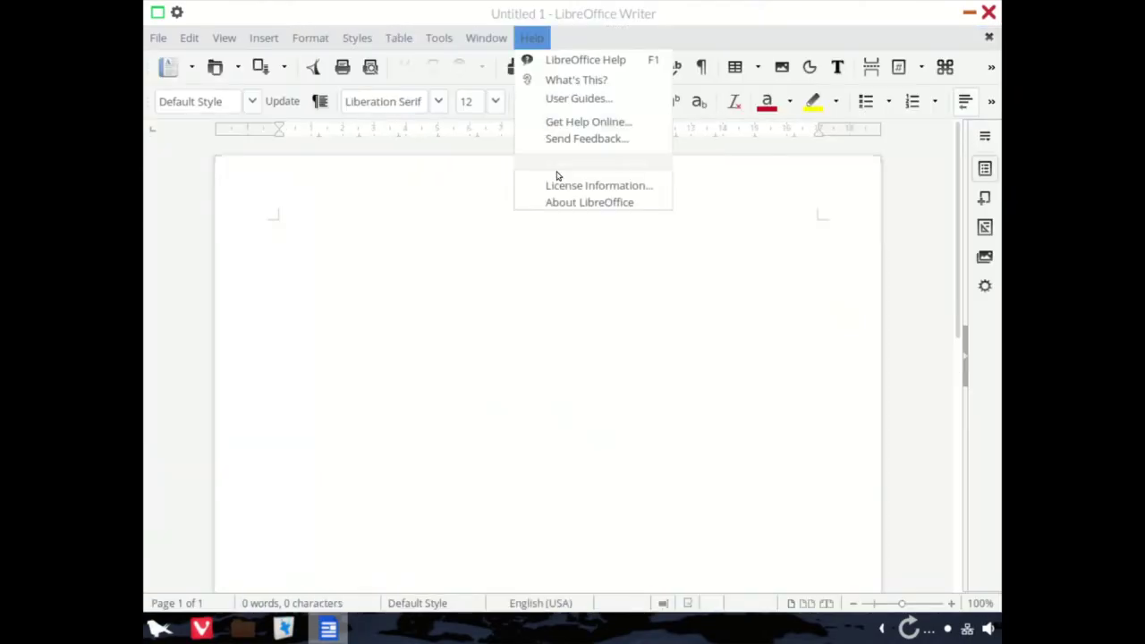
click(555, 205)
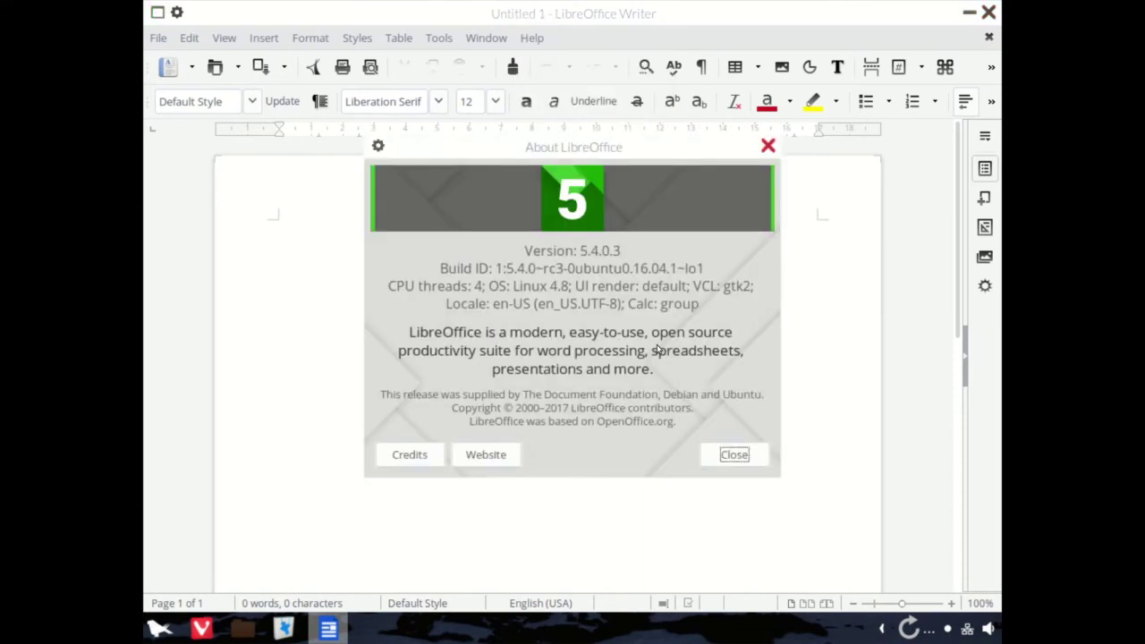
click(733, 455)
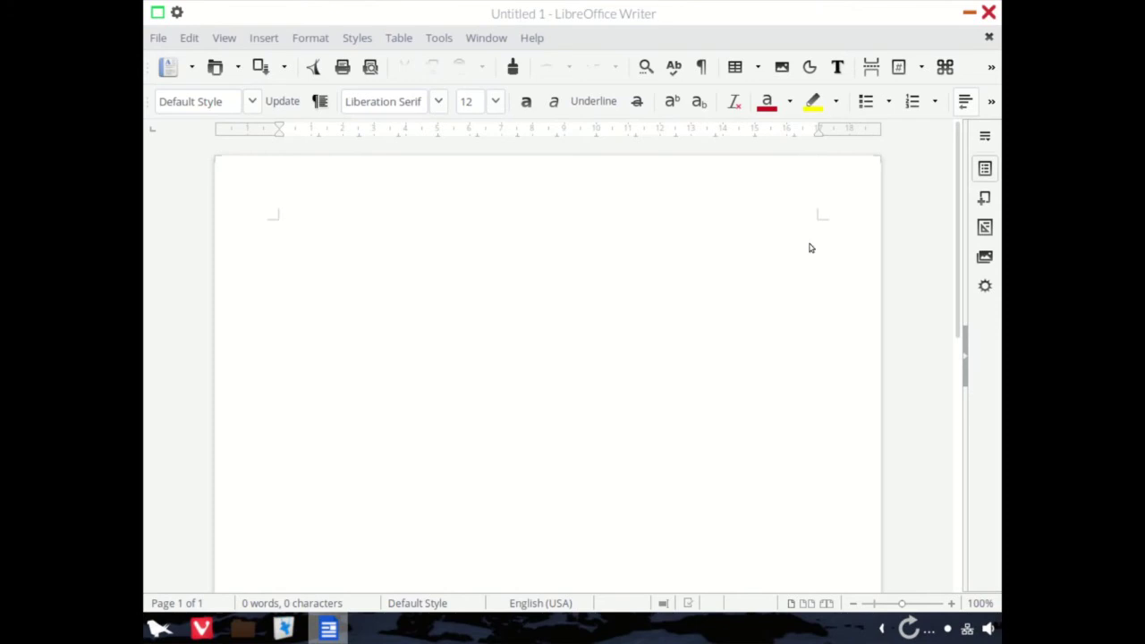
click(988, 12)
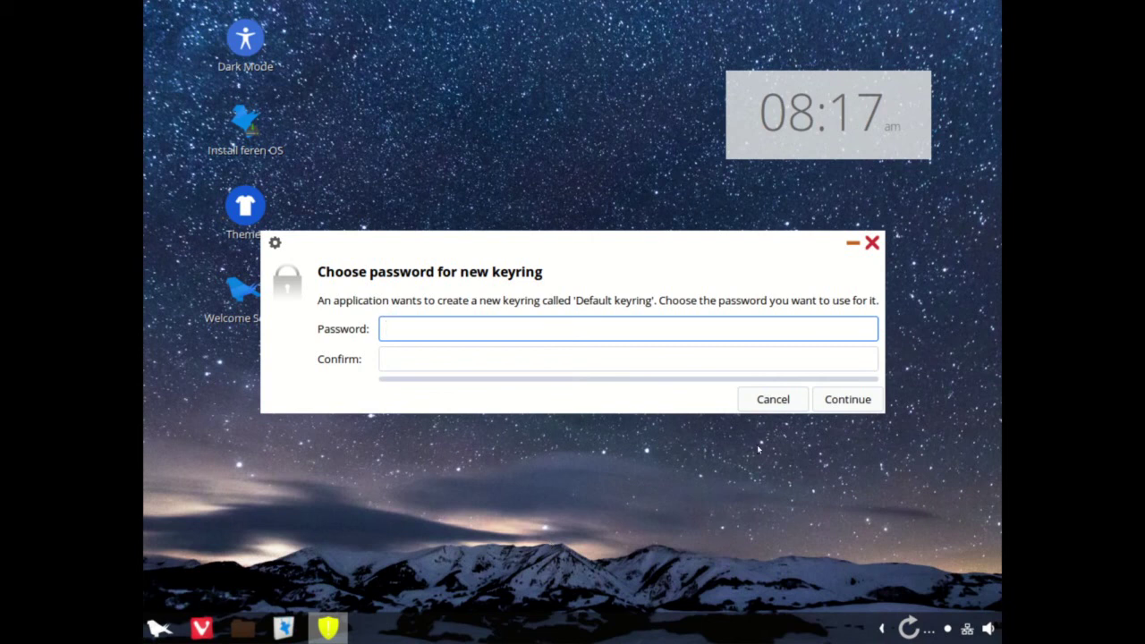
Dismiss the new keyring dialogs without entering a password, view Vivaldi's Welcome page, and close the browser.
click(771, 399)
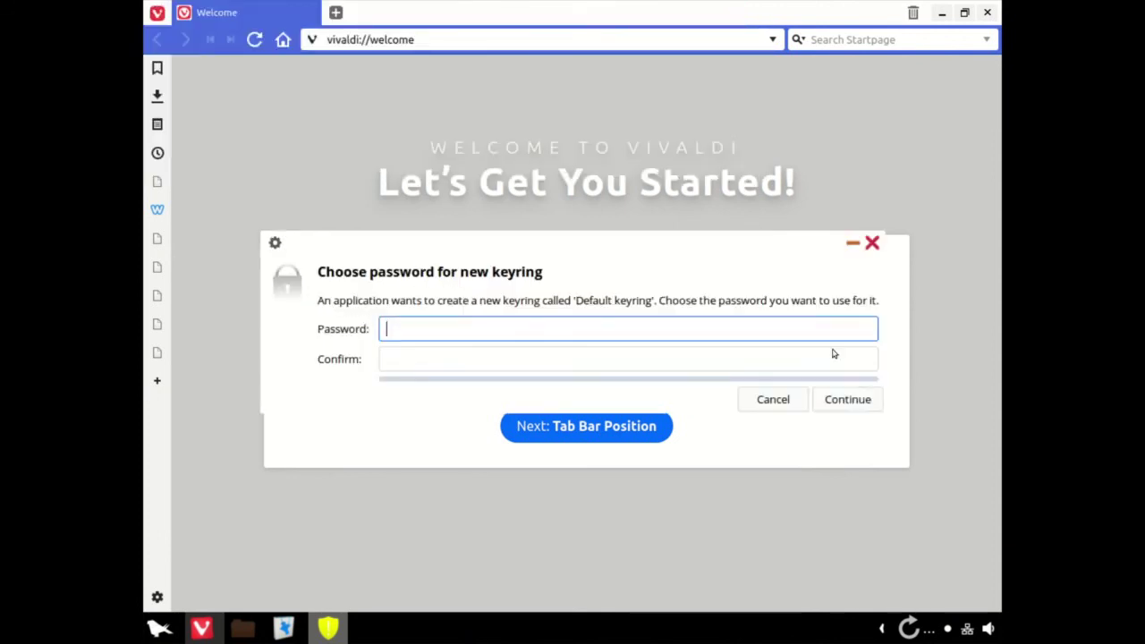
click(841, 399)
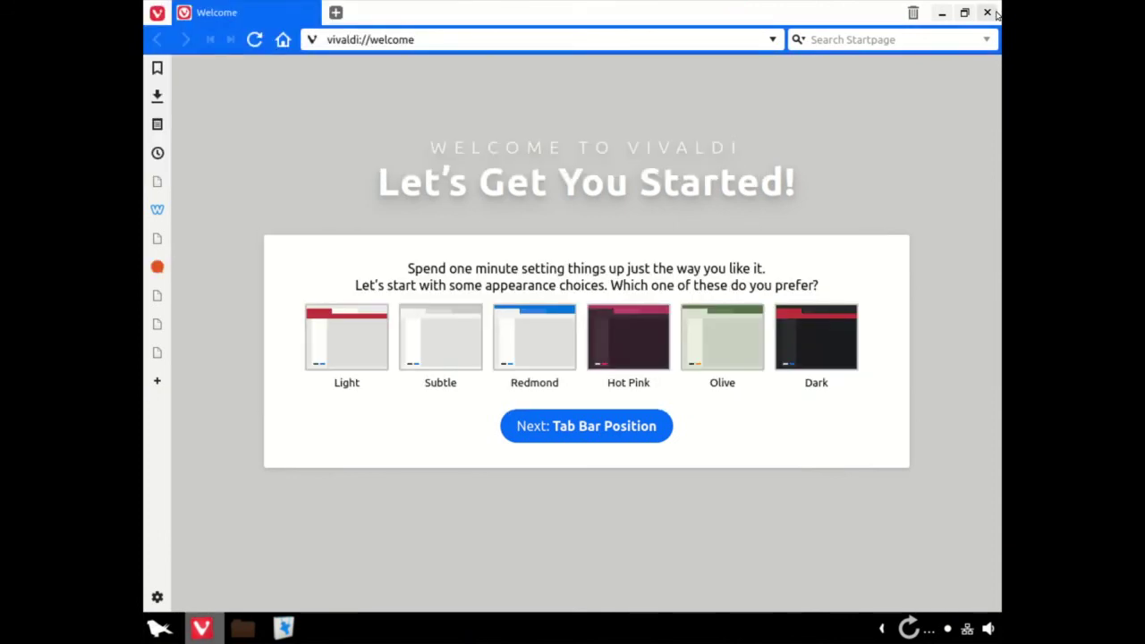
click(990, 12)
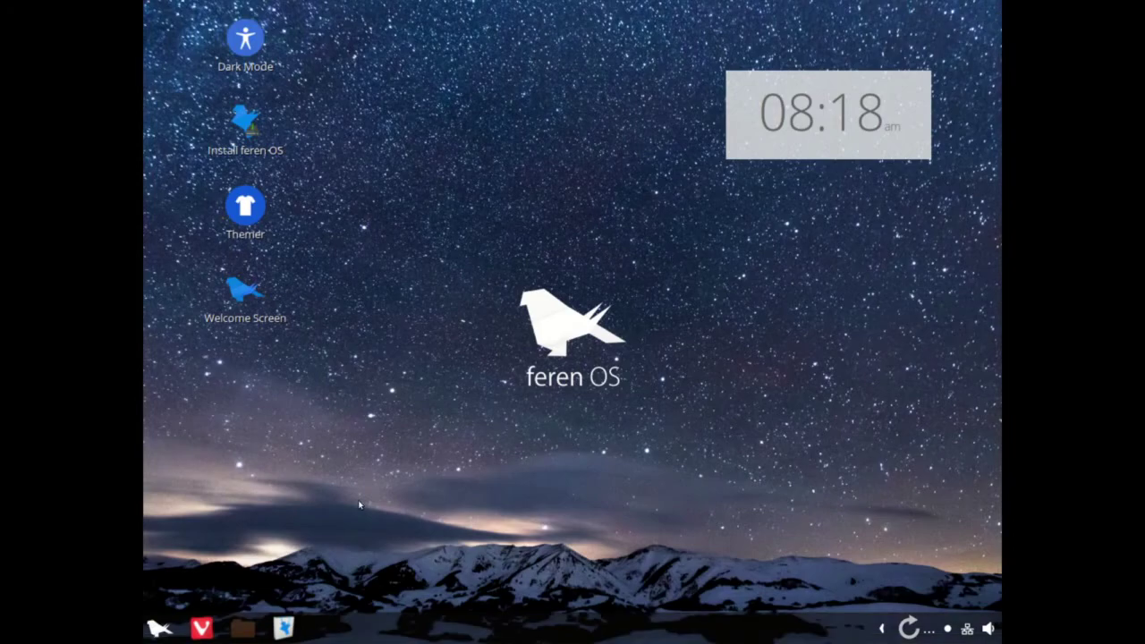